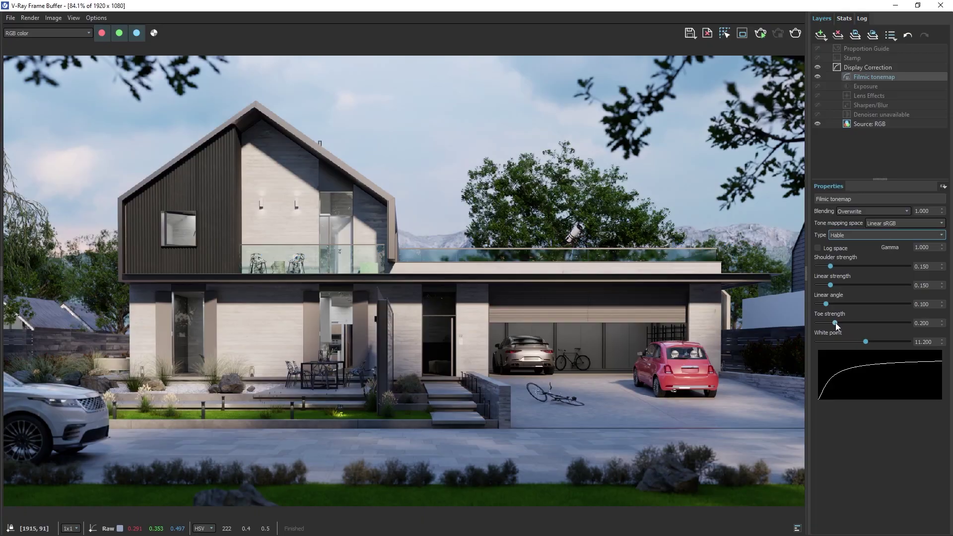
- Lower the filmic toe strength, shift hue to about -13.7, and set Garage Light to 2
drag(832, 322, 826, 322)
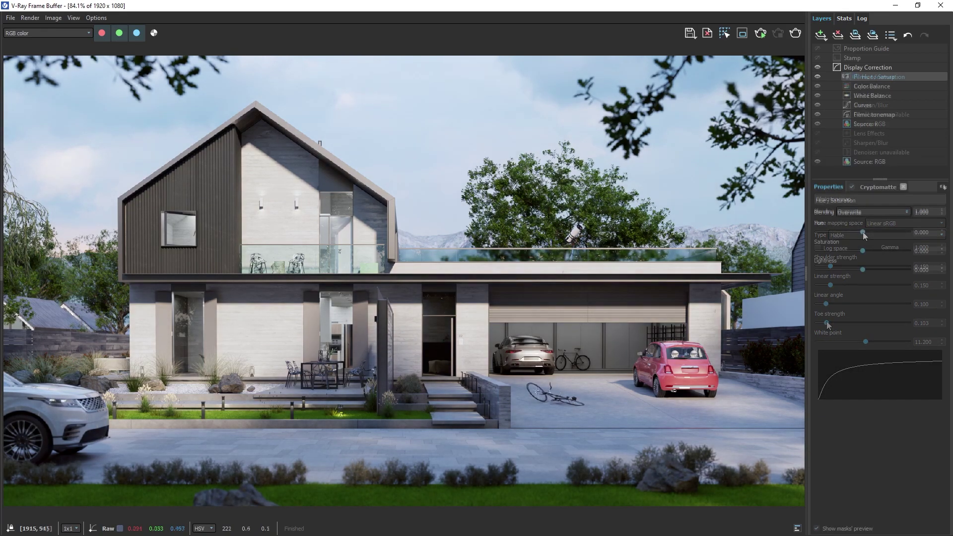
mouse_move(862, 232)
mouse_down()
mouse_move(847, 231)
mouse_move(857, 231)
mouse_up()
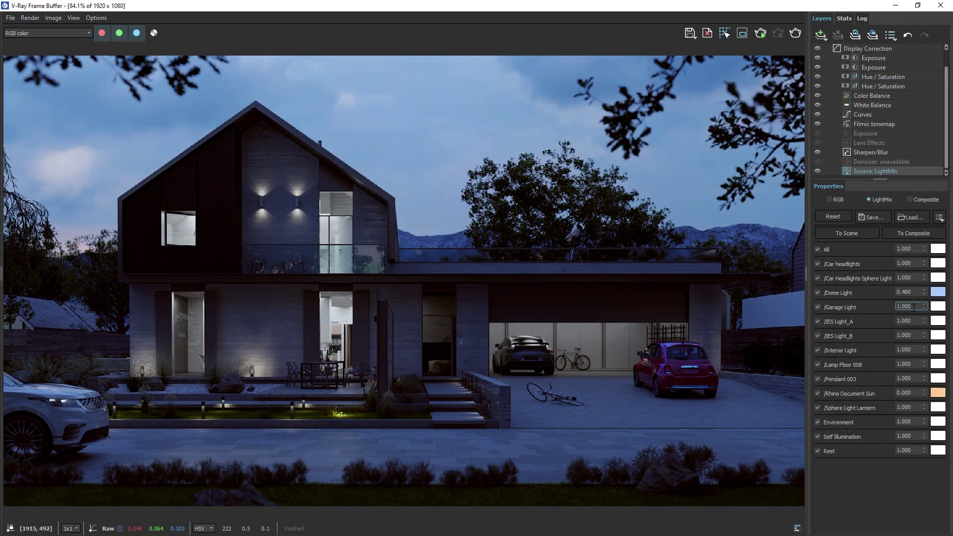
double_click(899, 306)
text(2)
key(Return)
- Tint the Garage Light a warm peach colour of about 5459 K
click(936, 306)
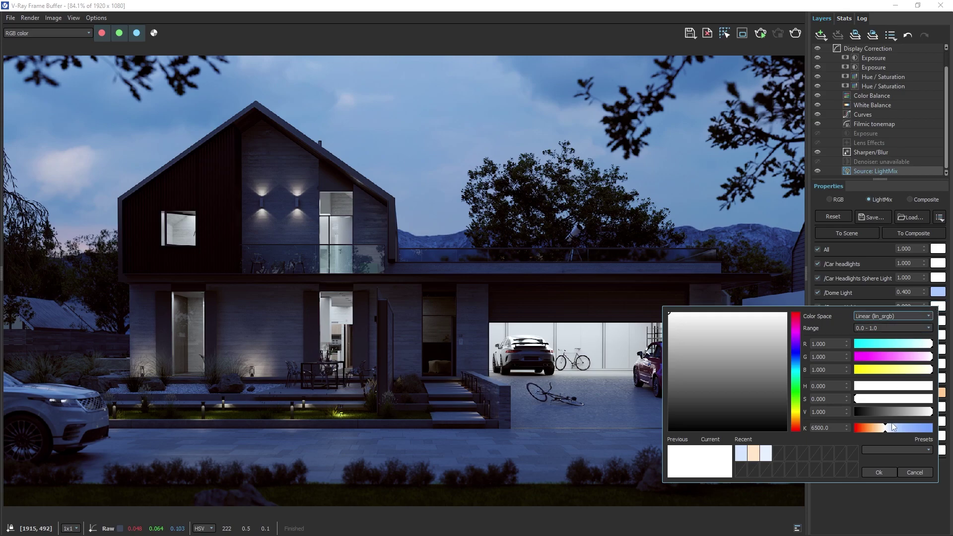
drag(884, 428, 880, 429)
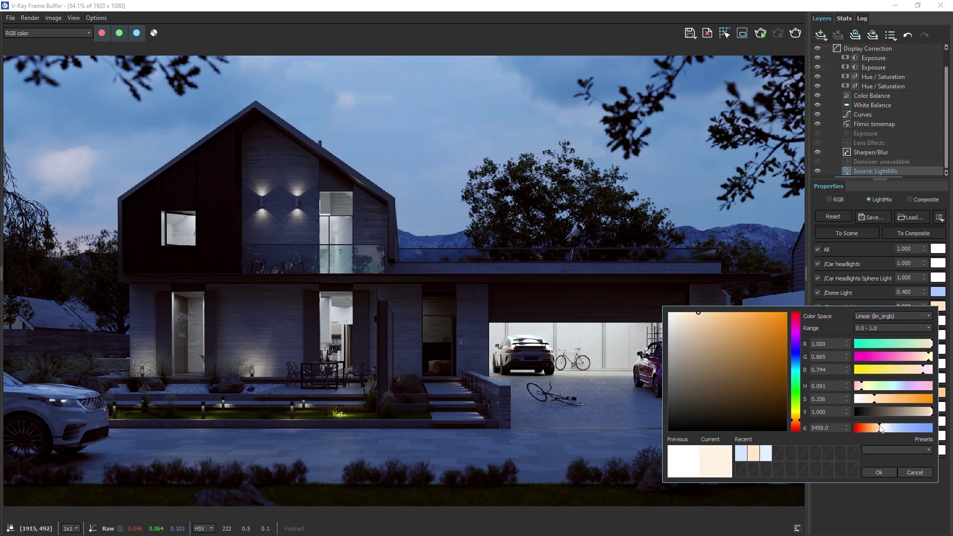
click(871, 472)
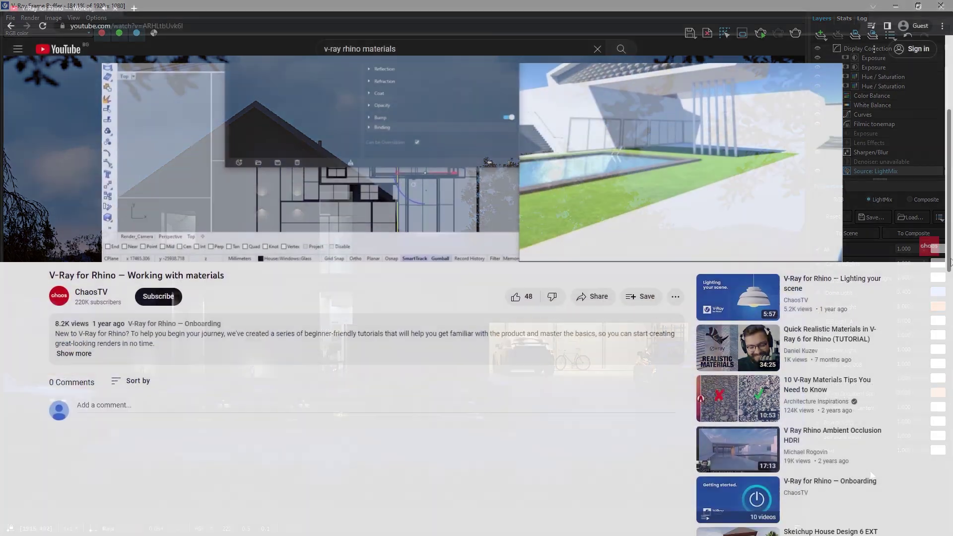
- Expand the full description of the 'V-Ray for Rhino — Working with materials' video
scroll(820, 280, down, 3)
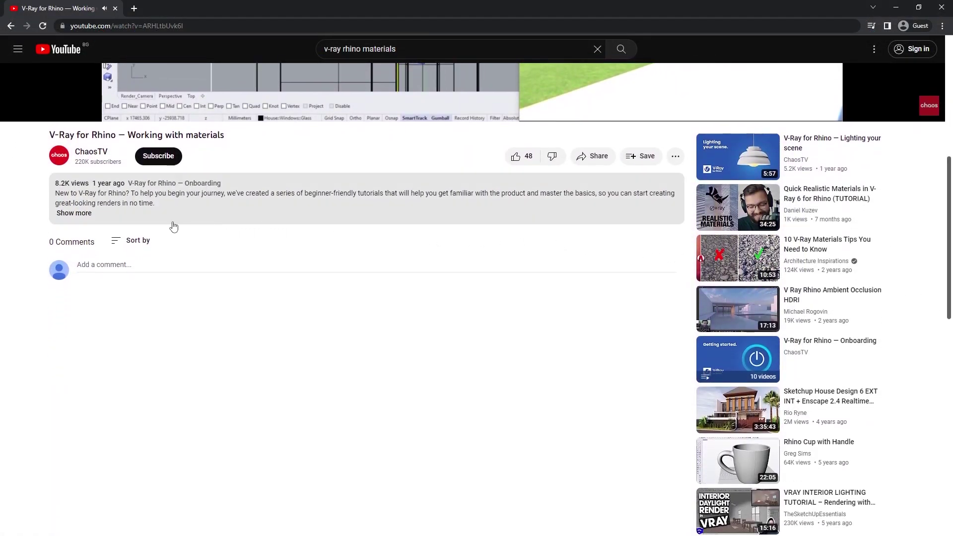
click(76, 213)
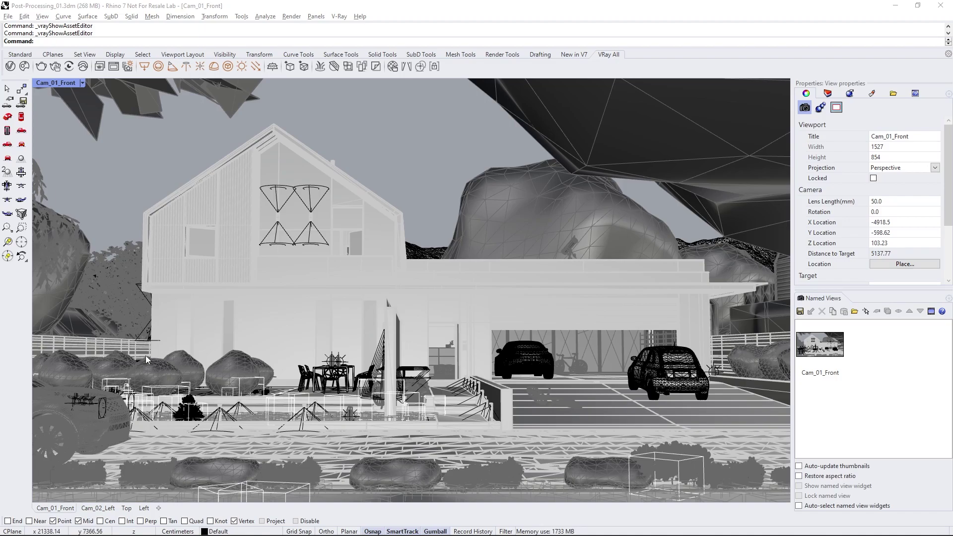
- In the V-Ray Asset Editor, add Back to Beauty, Light Mix and Cryptomatte render elements
click(15, 71)
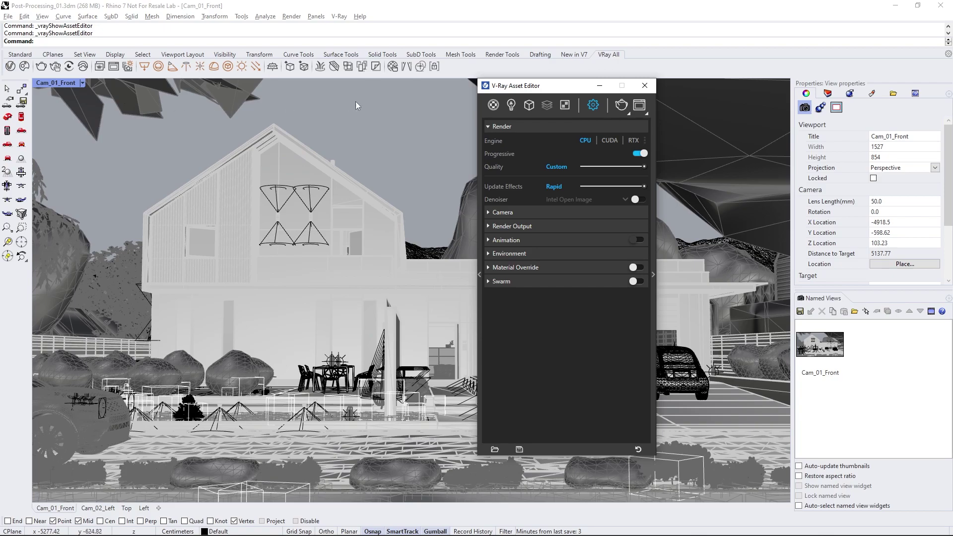
click(545, 106)
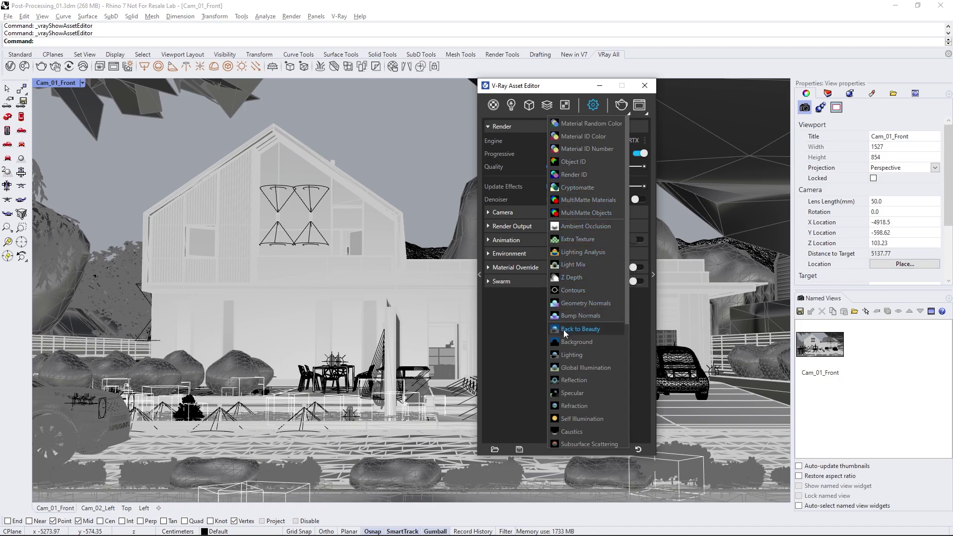
click(564, 329)
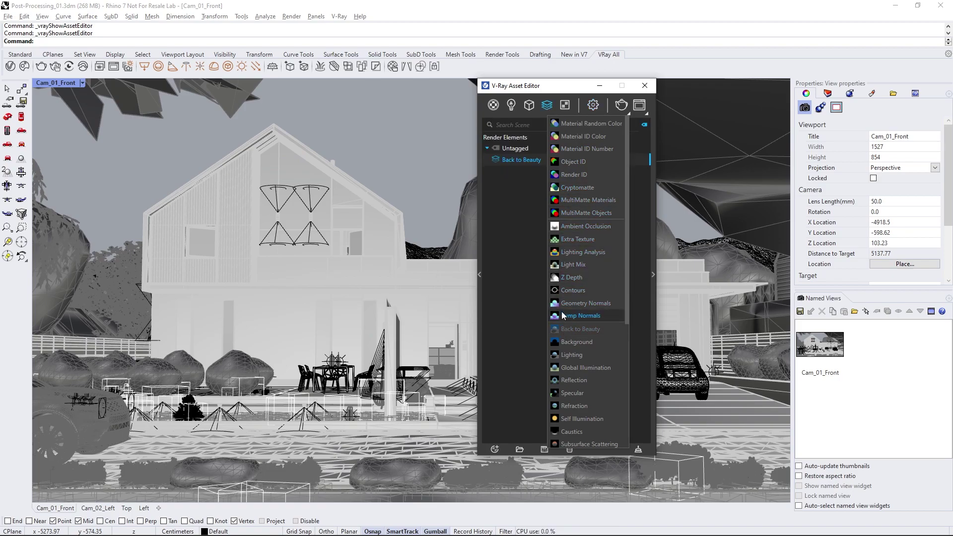
click(566, 265)
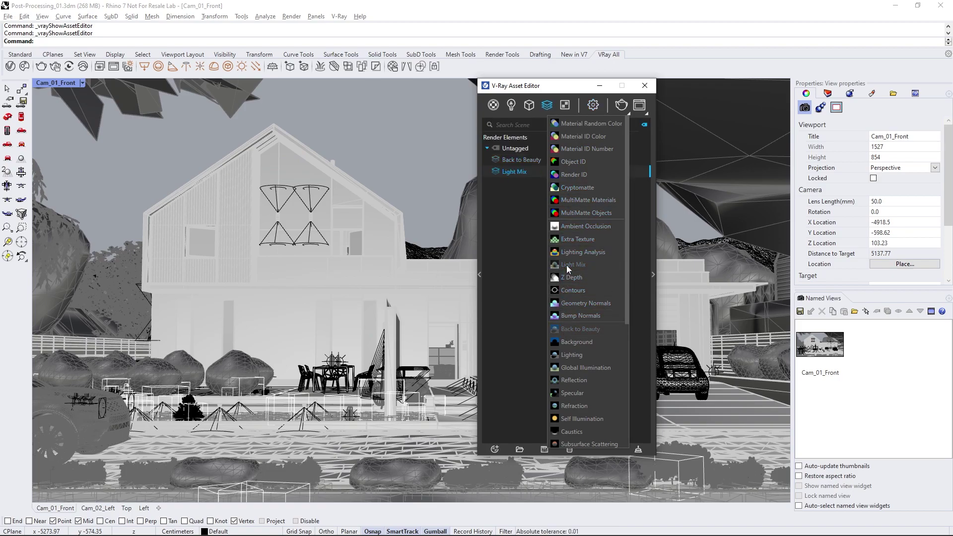
click(561, 189)
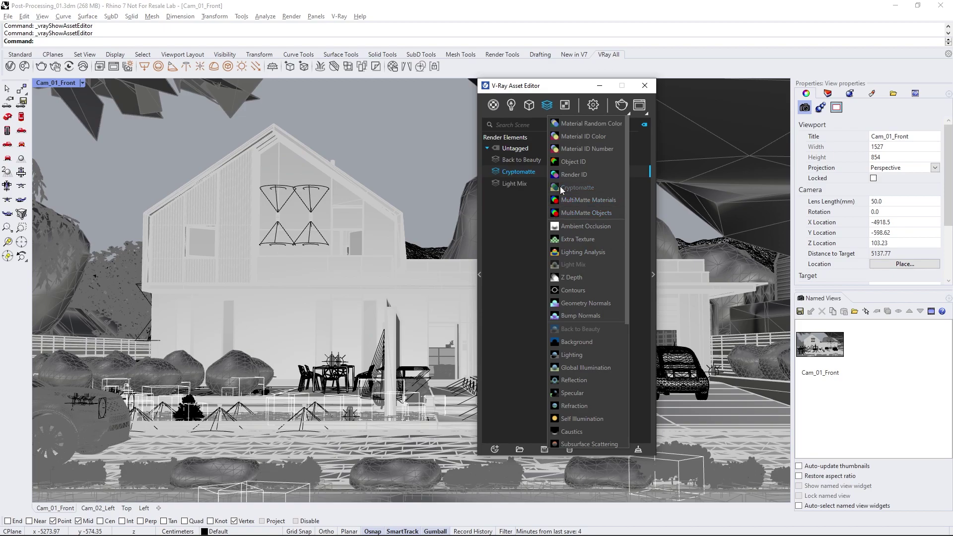
click(514, 205)
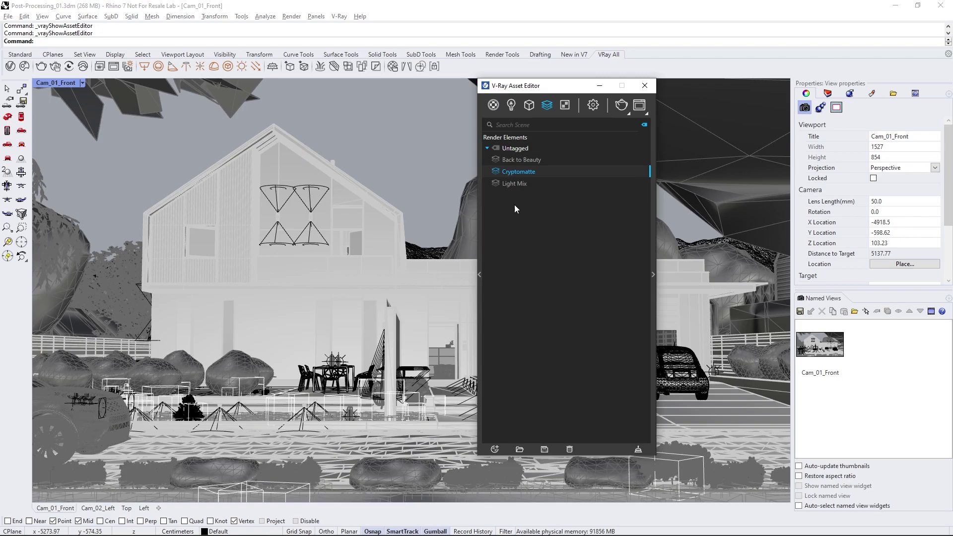
- Set the Light Mix element's Group by to Group Instances and start the render
click(511, 184)
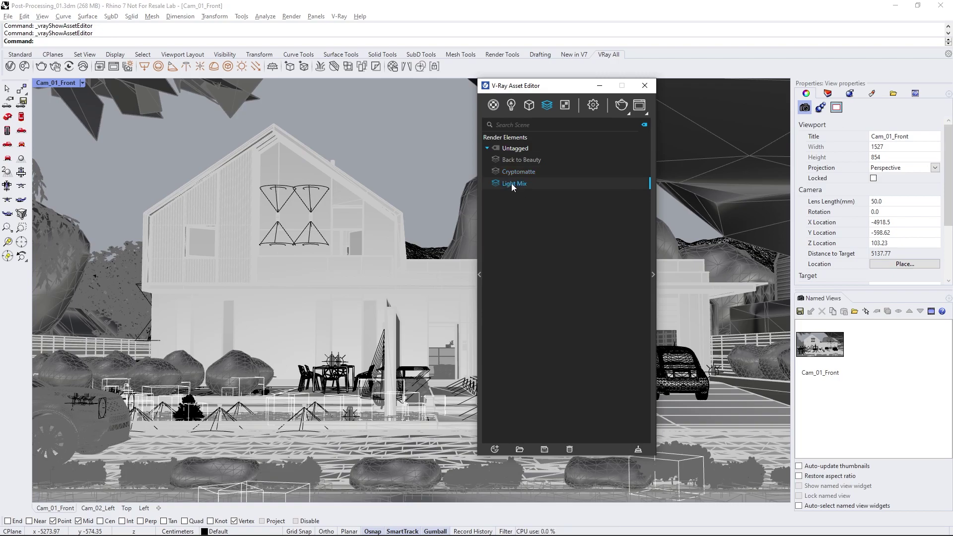
click(653, 274)
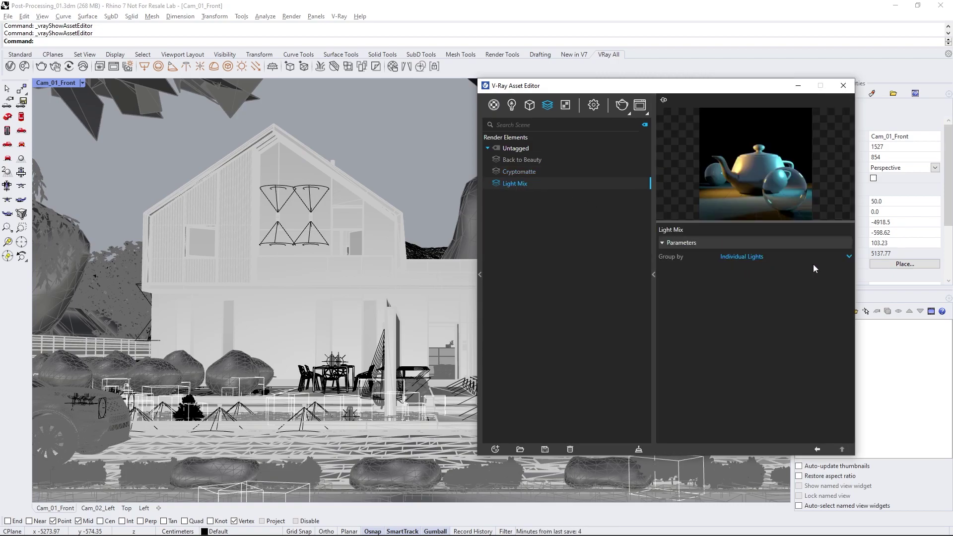
click(848, 255)
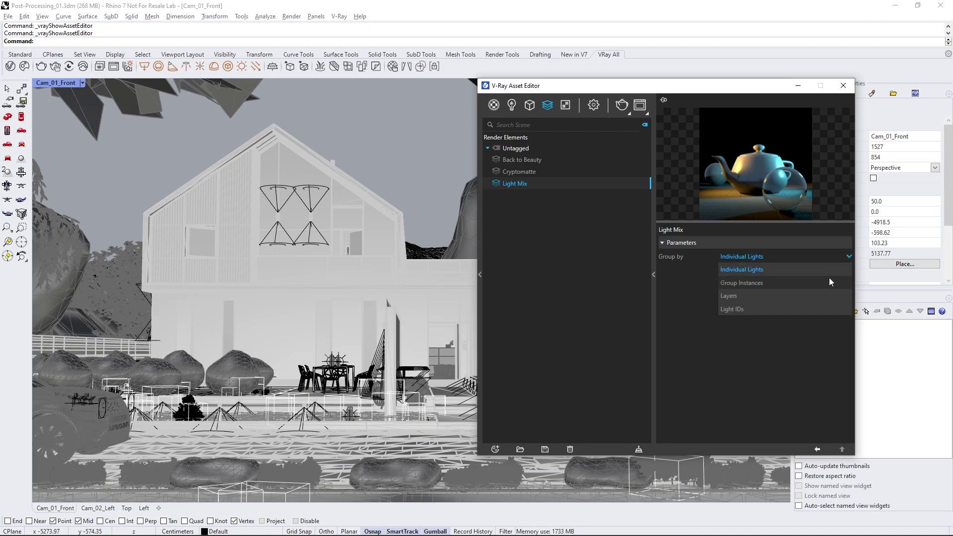
click(829, 282)
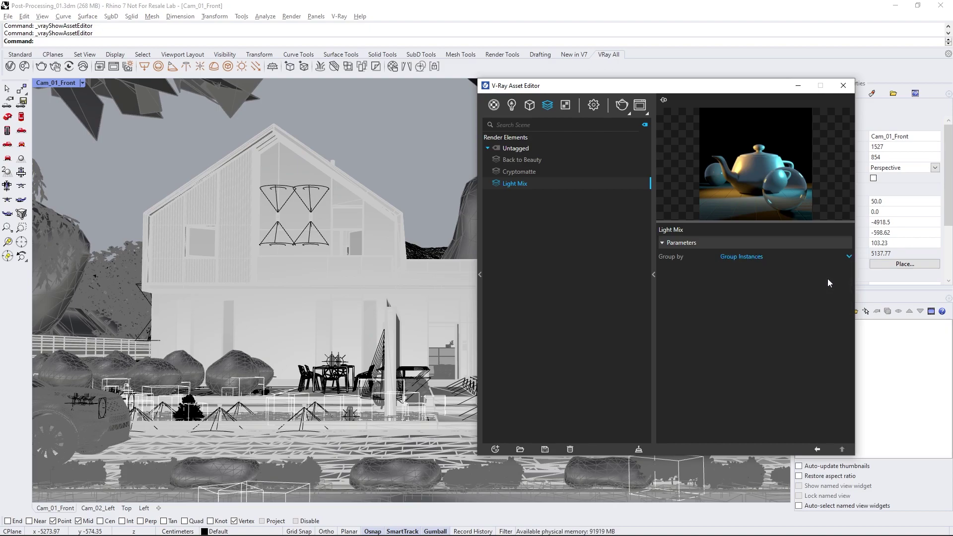
click(623, 106)
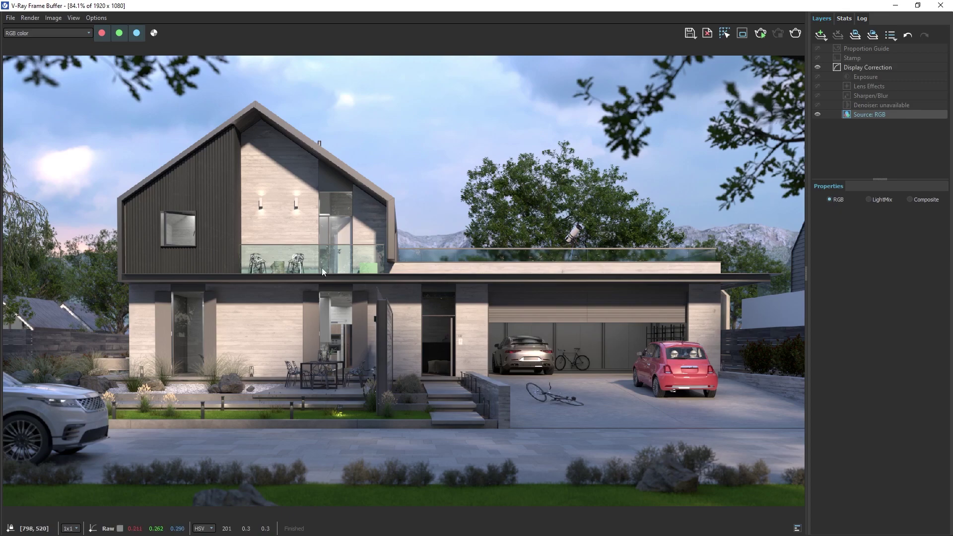
click(10, 19)
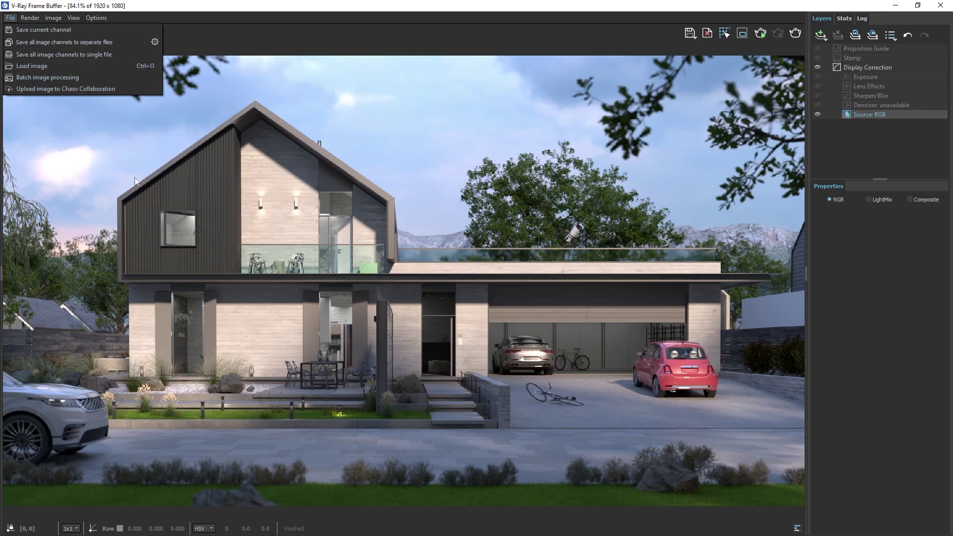
click(470, 264)
key(ctrl+l)
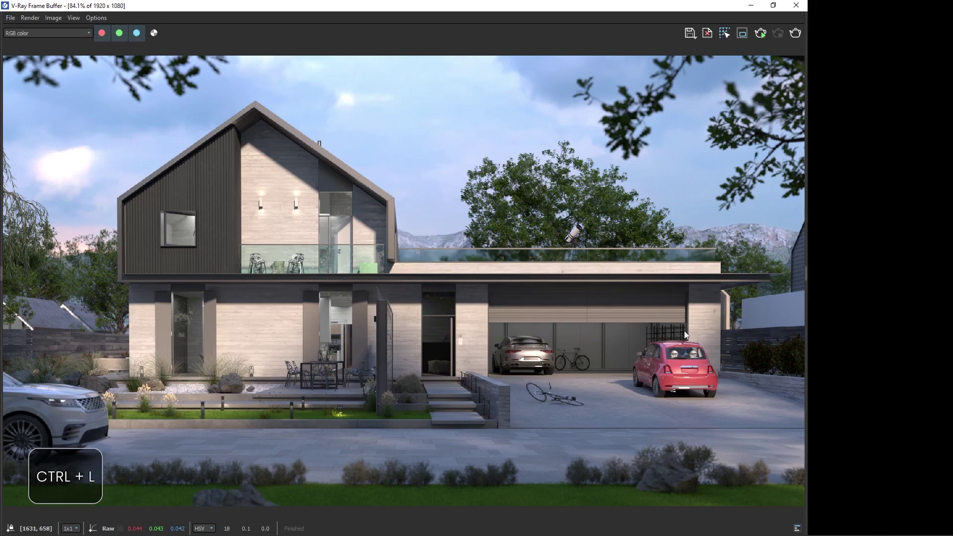
key(ctrl+l)
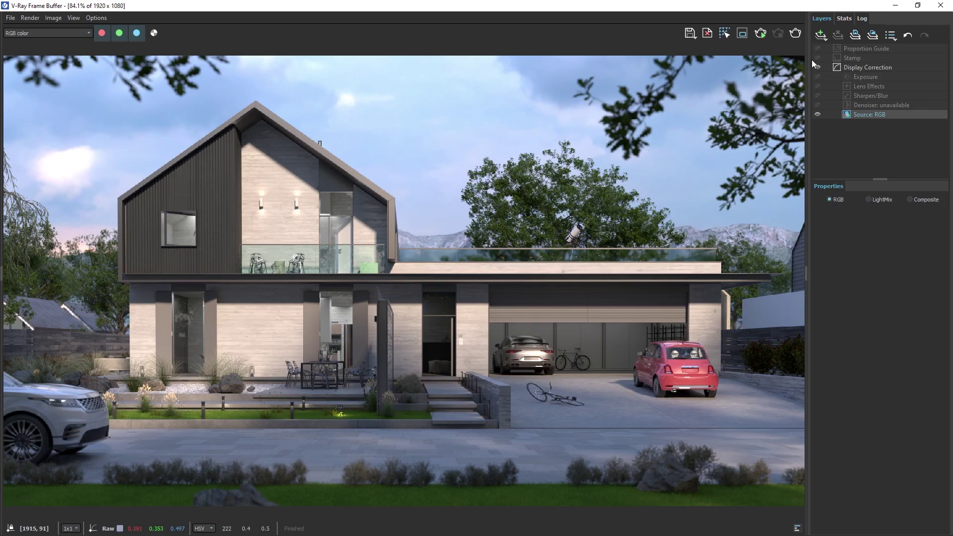
- Add a Filmic tonemap layer using Hable after trying AMPAS and Heji-Dawson; toe strength 0.103
click(819, 35)
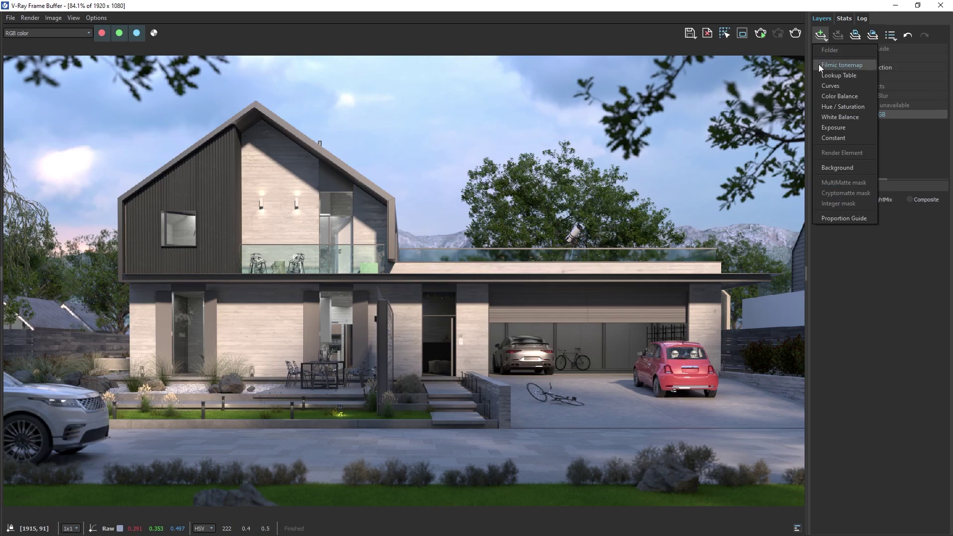
click(844, 65)
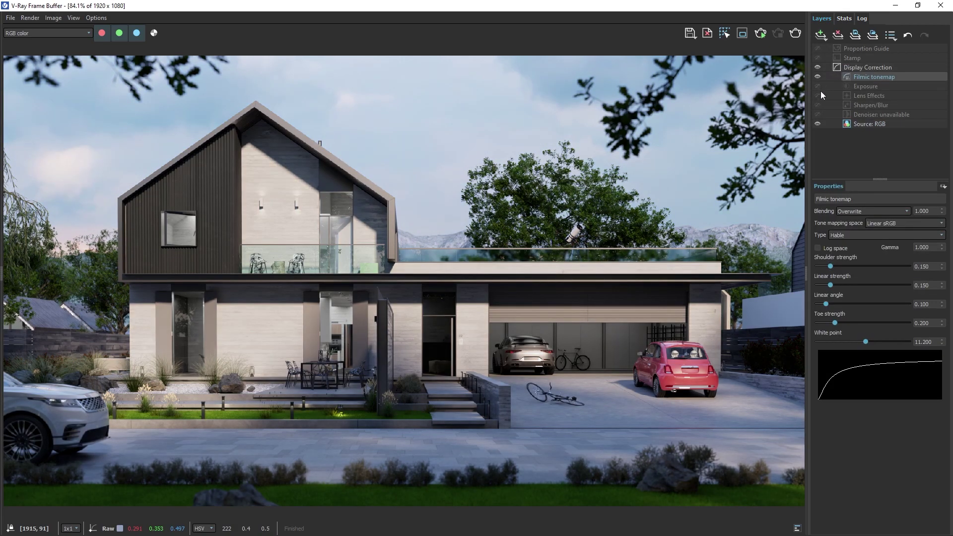
click(922, 235)
click(938, 258)
click(941, 236)
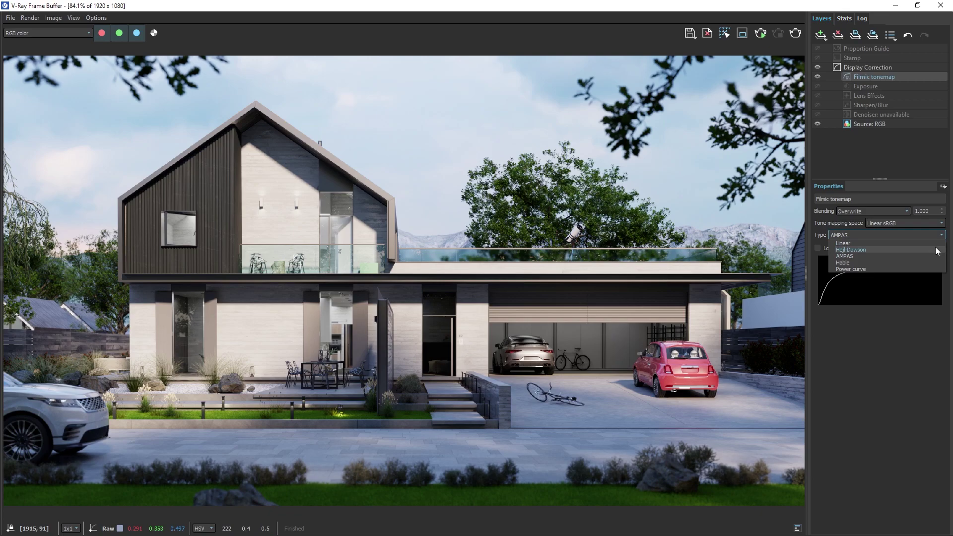
click(936, 249)
click(941, 236)
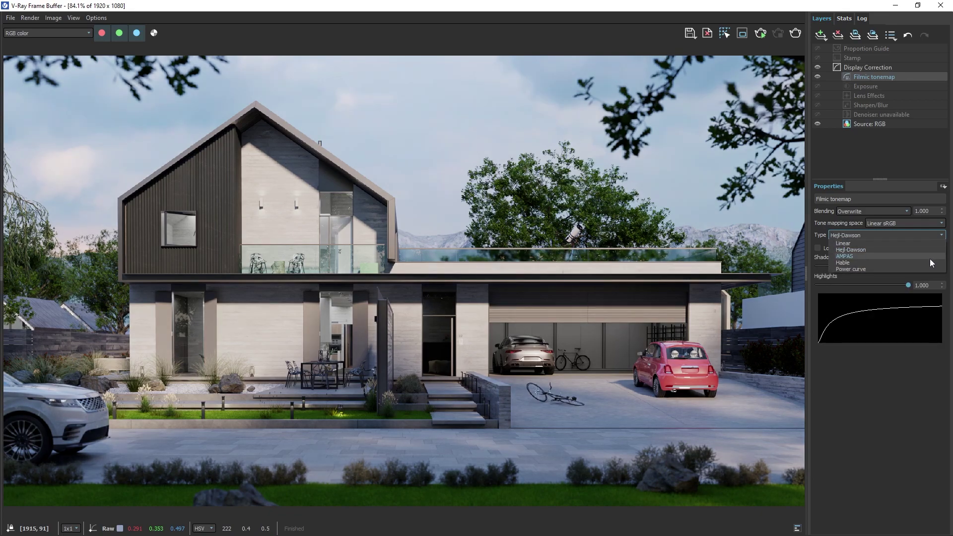
click(930, 261)
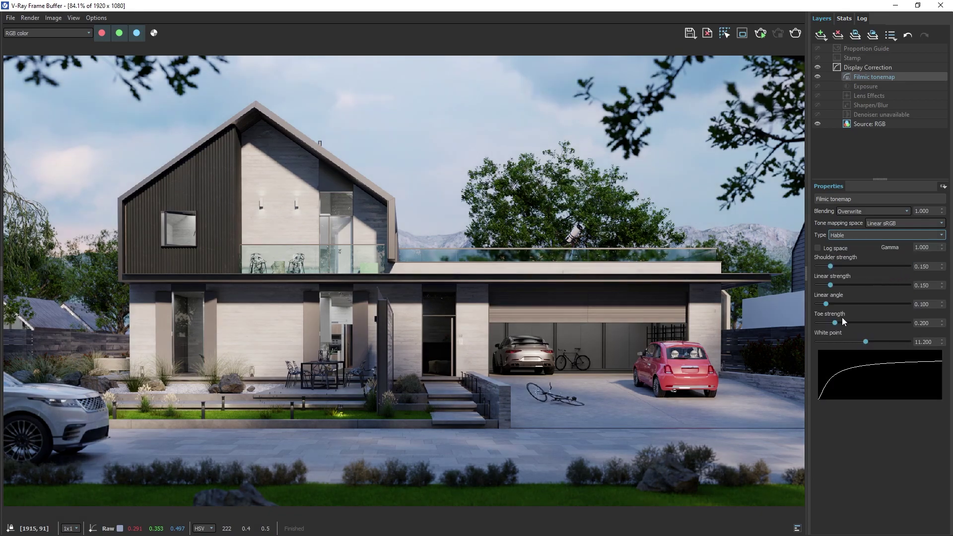
drag(832, 322, 827, 322)
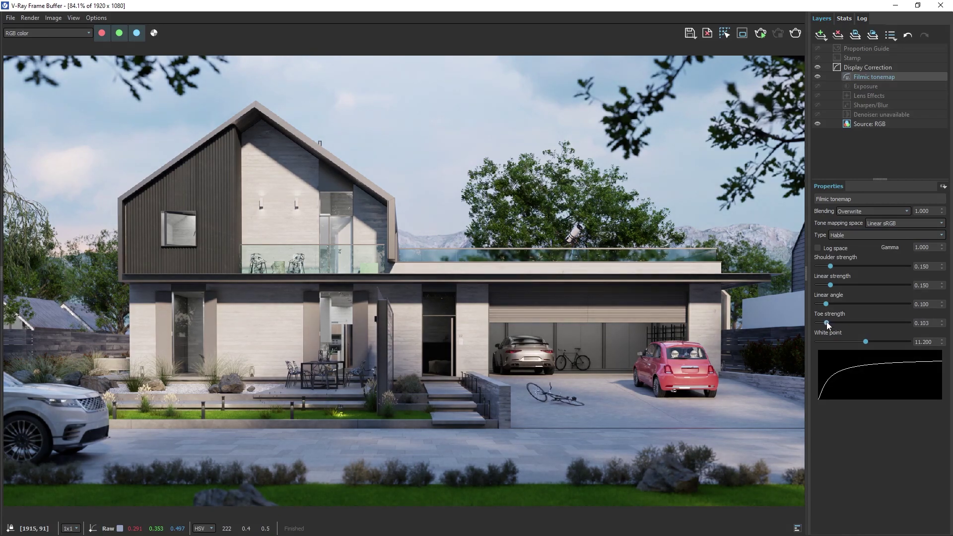
- Add a Curves layer and bend the curve upward to brighten the house render
click(818, 35)
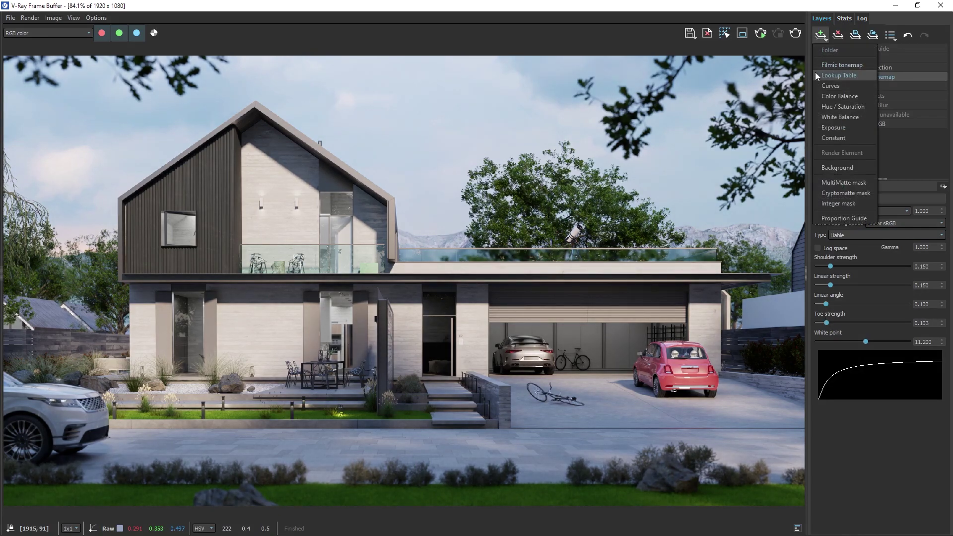
click(815, 86)
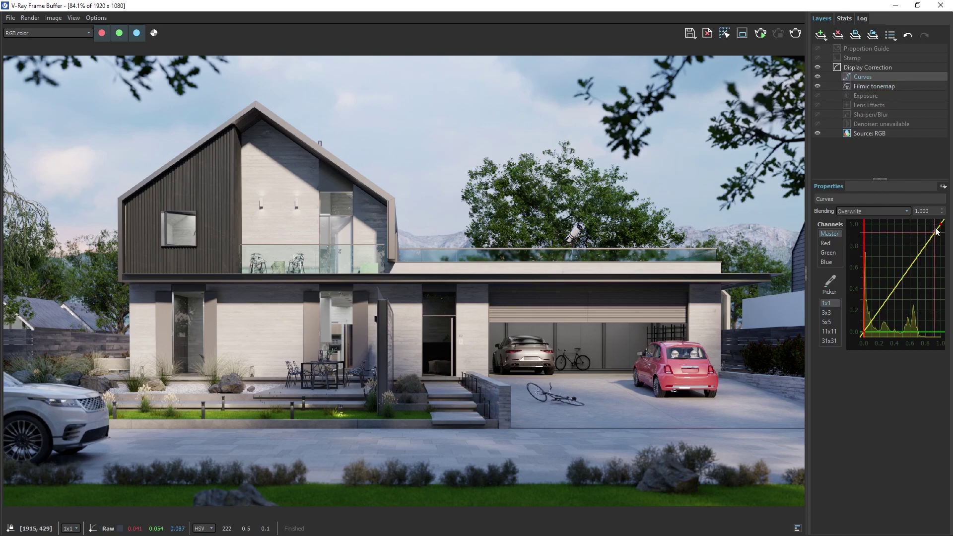
drag(940, 223, 943, 221)
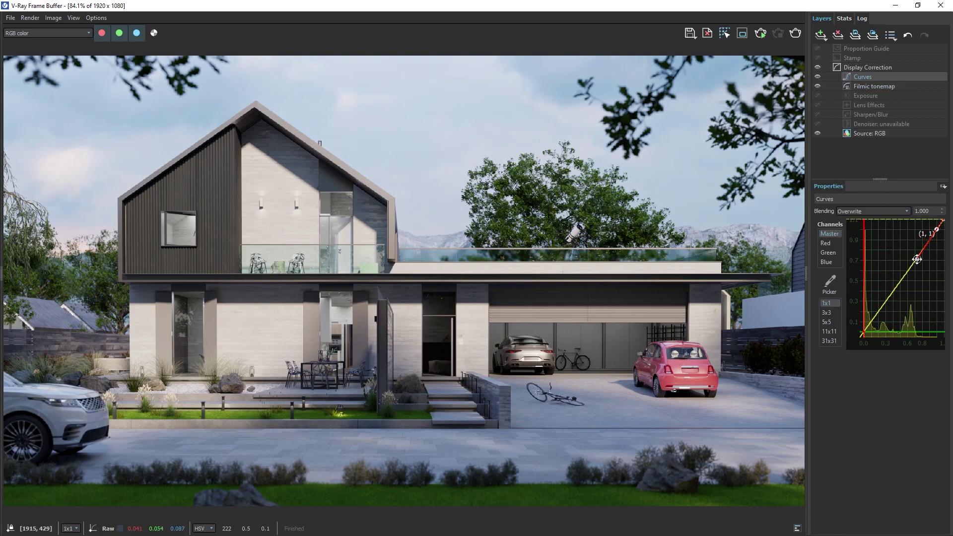
drag(908, 259, 897, 257)
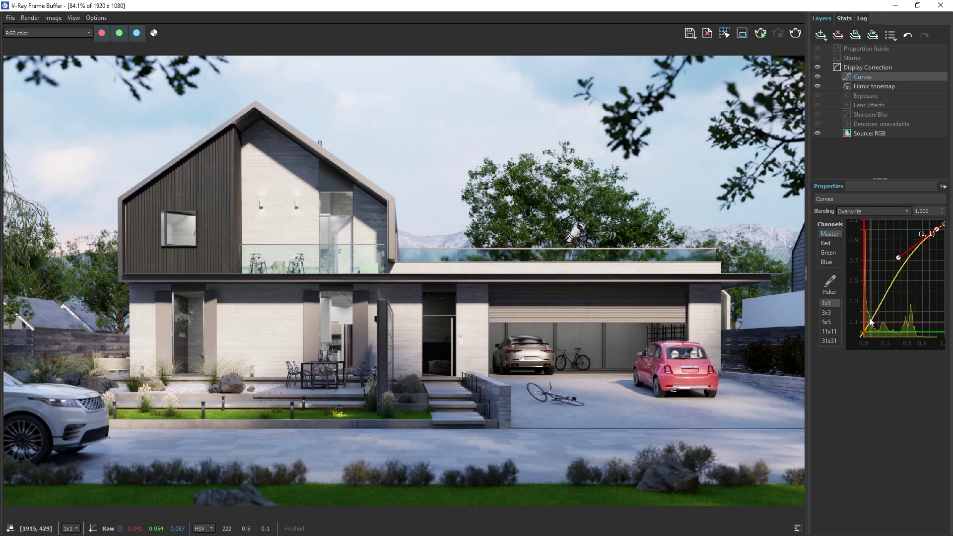
drag(864, 330, 883, 298)
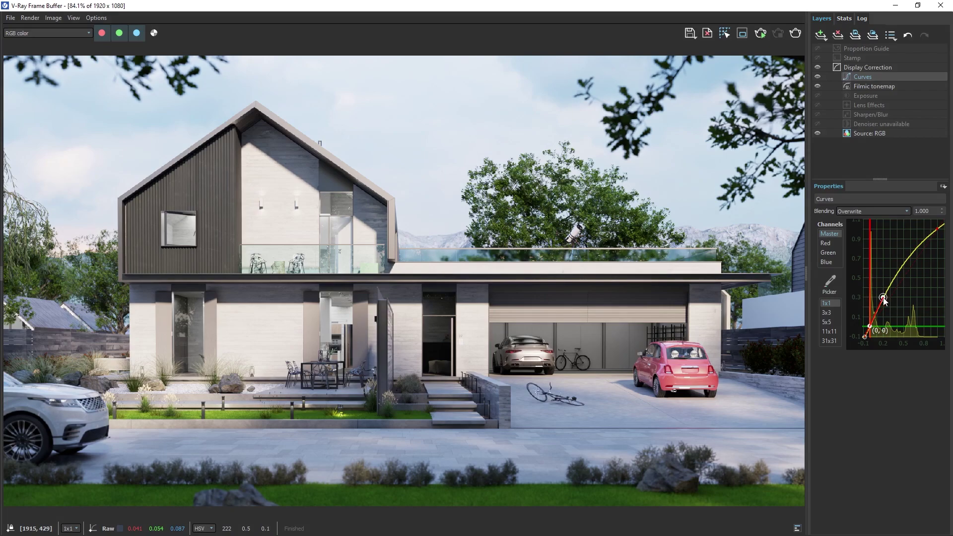
click(936, 228)
- Blend the Curves layer at 0.530, keeping the Overwrite blend mode
drag(943, 214, 939, 260)
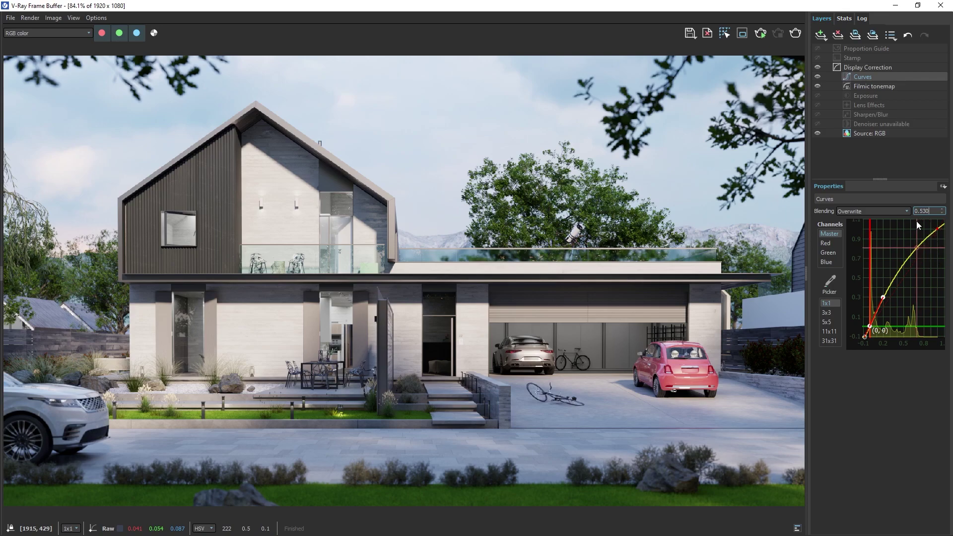
click(907, 210)
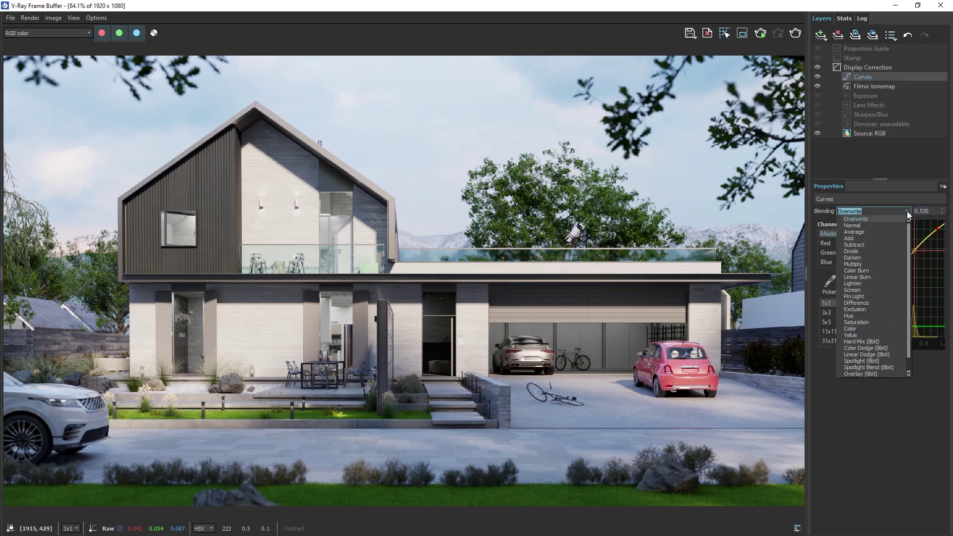
click(906, 210)
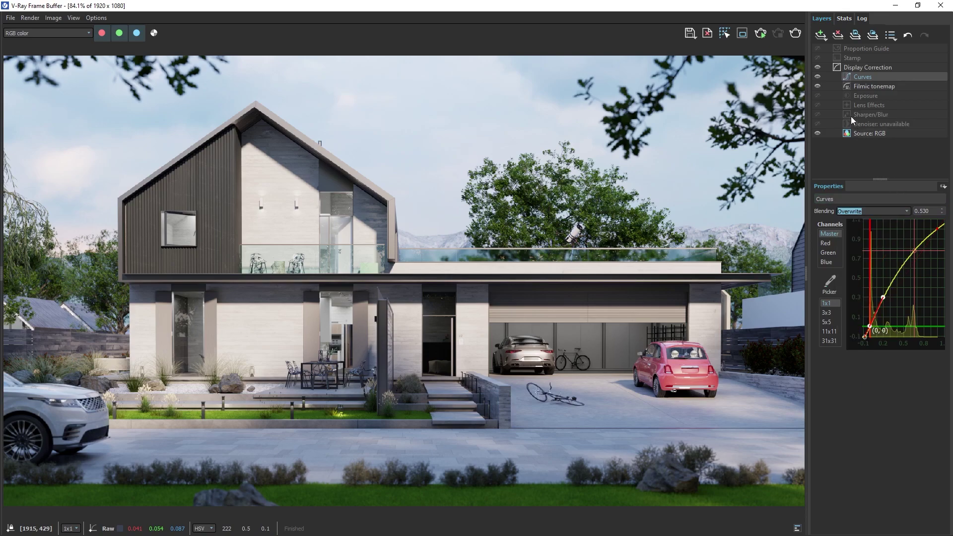
click(820, 36)
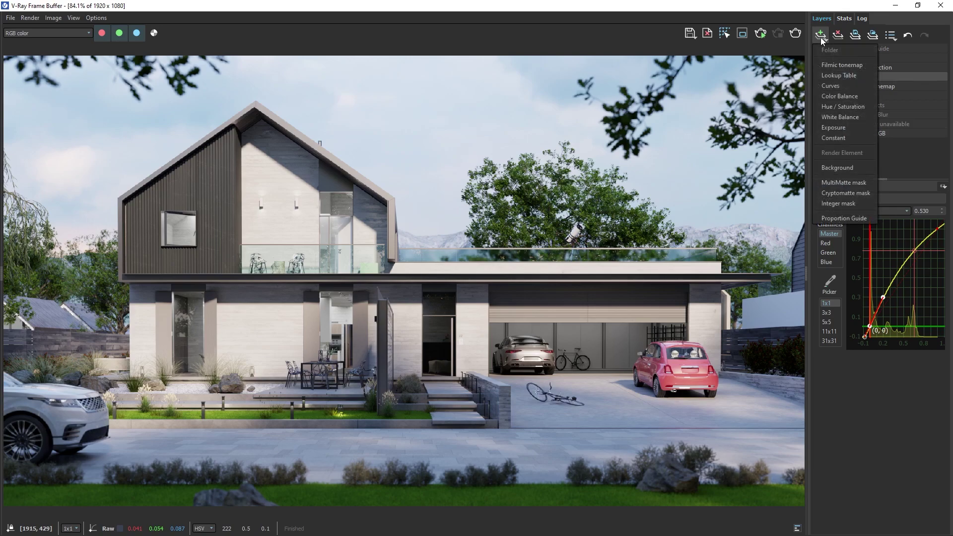
- Add a White Balance layer sampled from the image and a Color Balance layer with shadows Cyan-Red 0.152
click(819, 118)
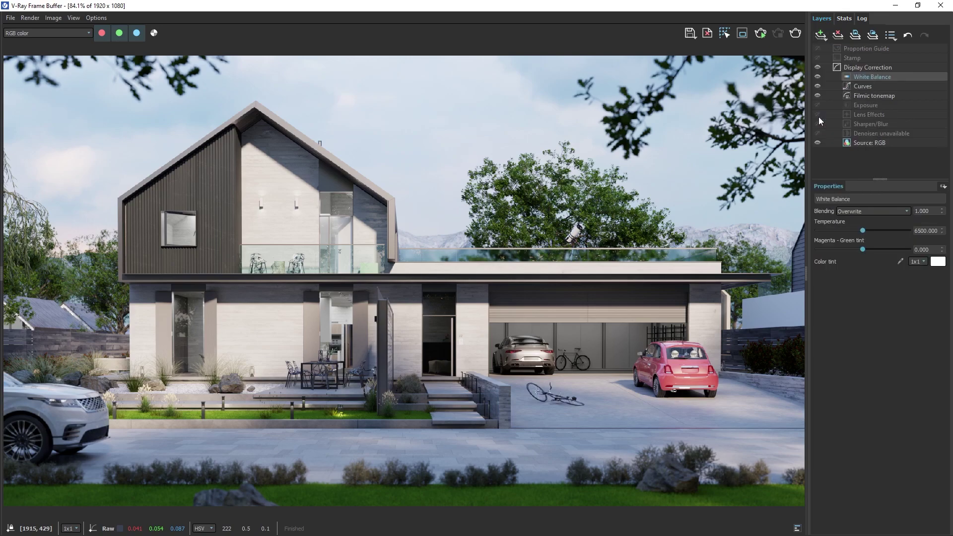
click(900, 262)
click(817, 37)
click(826, 98)
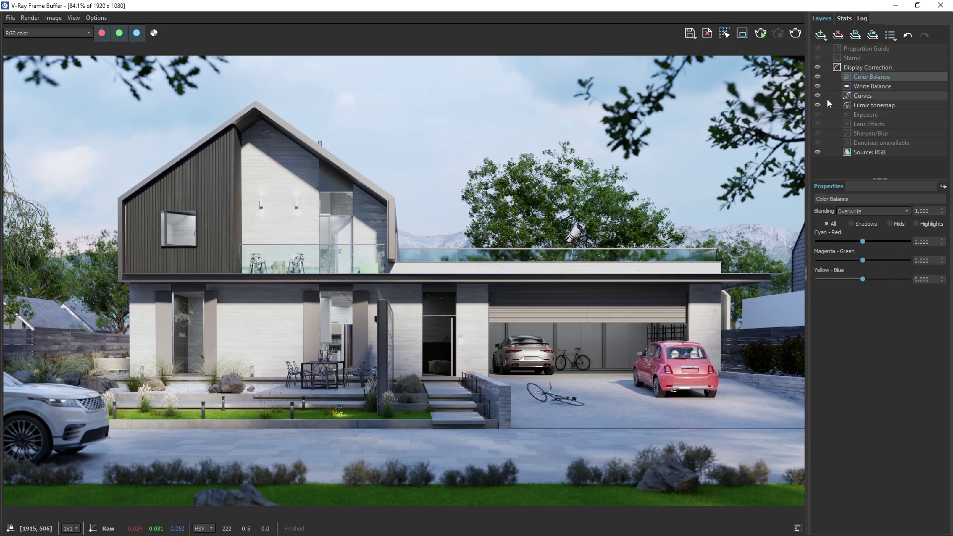
click(851, 223)
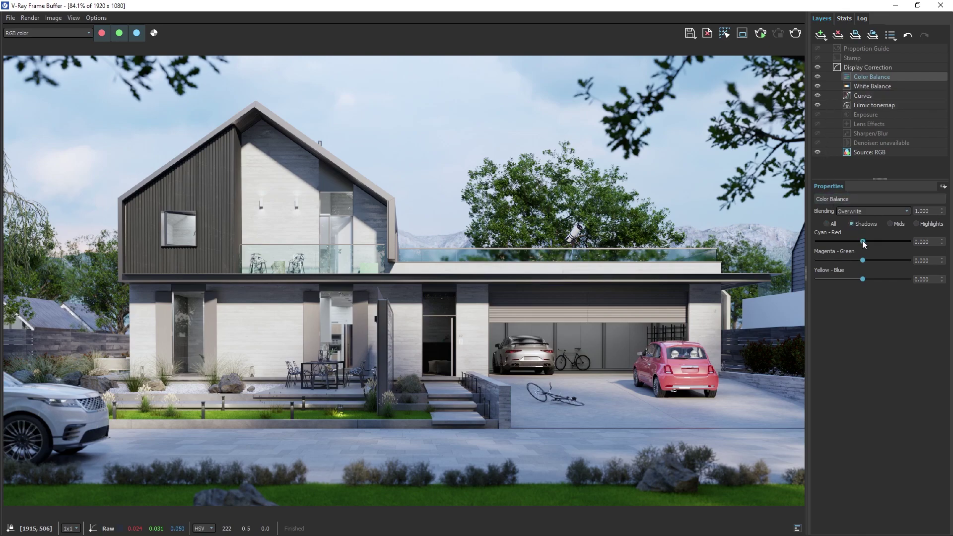
drag(863, 241, 870, 241)
click(862, 279)
- Tint the highlights Cyan-Red -0.174 and Yellow-Blue 0.207, blending Color Balance at 0.700
click(916, 224)
drag(863, 241, 856, 241)
drag(867, 277, 872, 277)
double_click(923, 211)
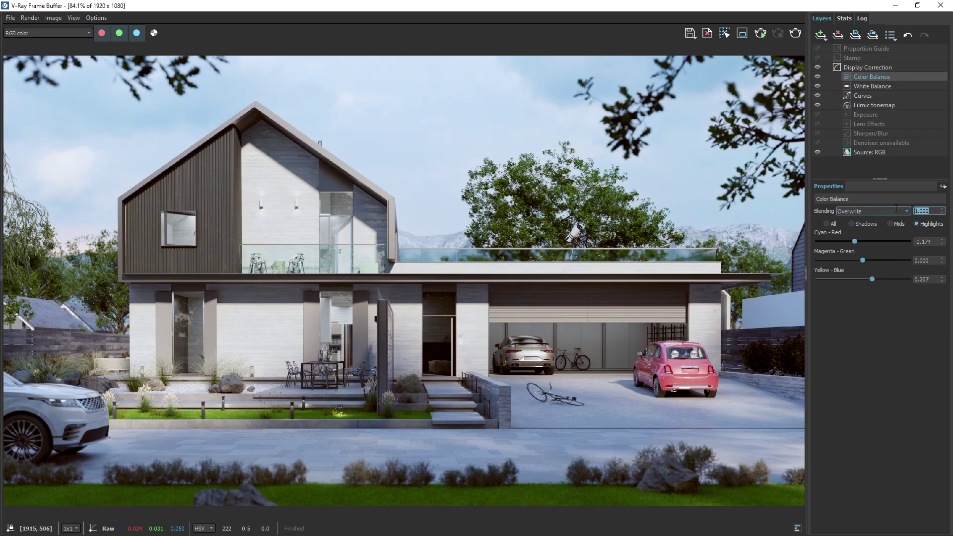
key(Down)
key(Down)
key(Down)
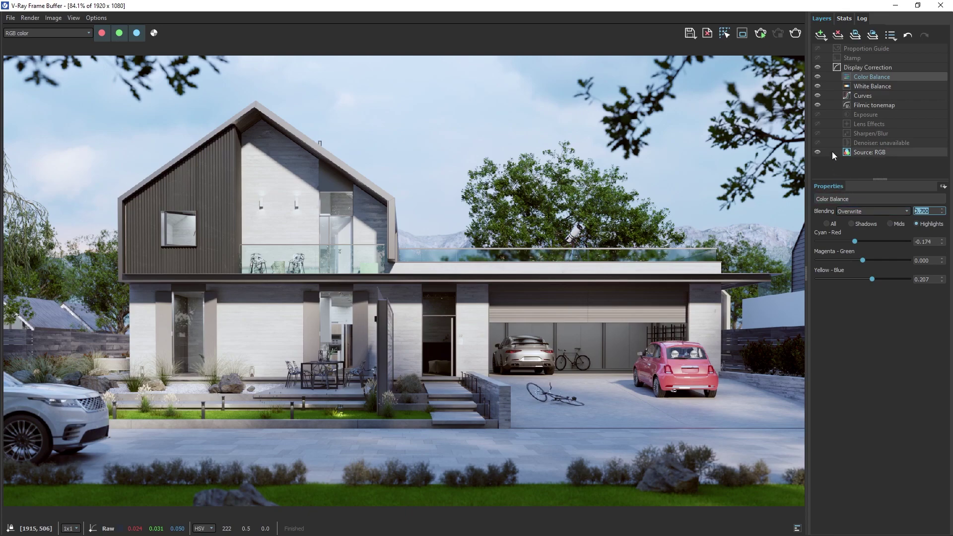
- Add a Hue/Saturation layer with a Cryptomatte mask selecting the grass
click(820, 35)
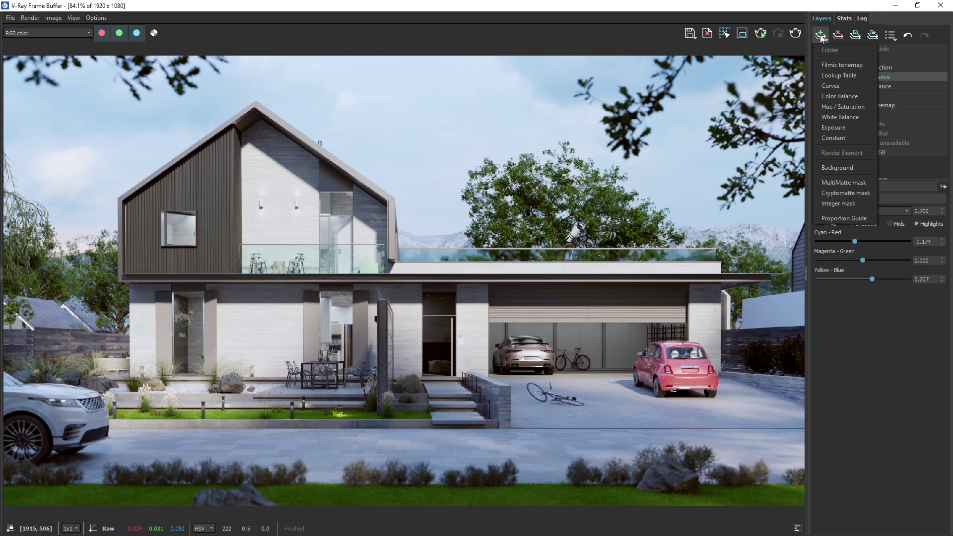
click(824, 106)
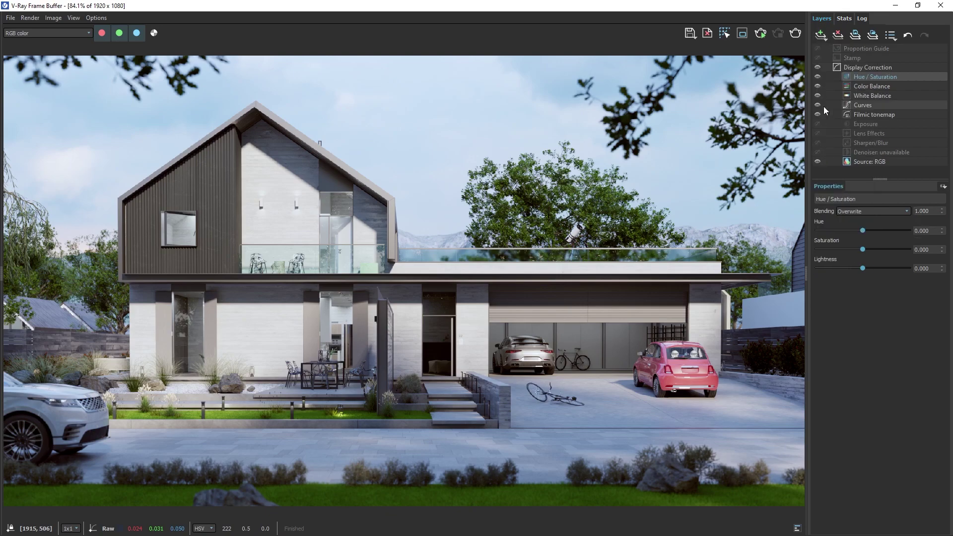
right_click(872, 76)
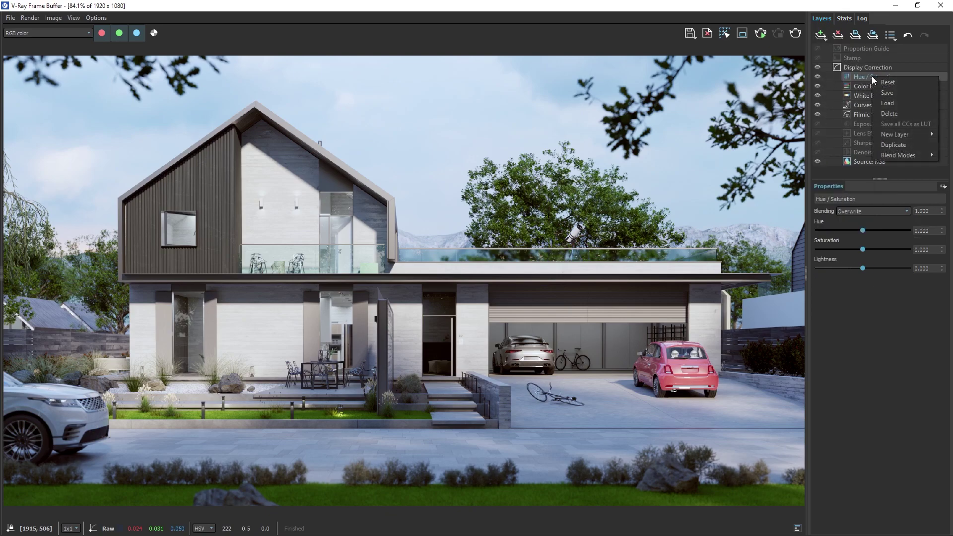
mouse_move(882, 132)
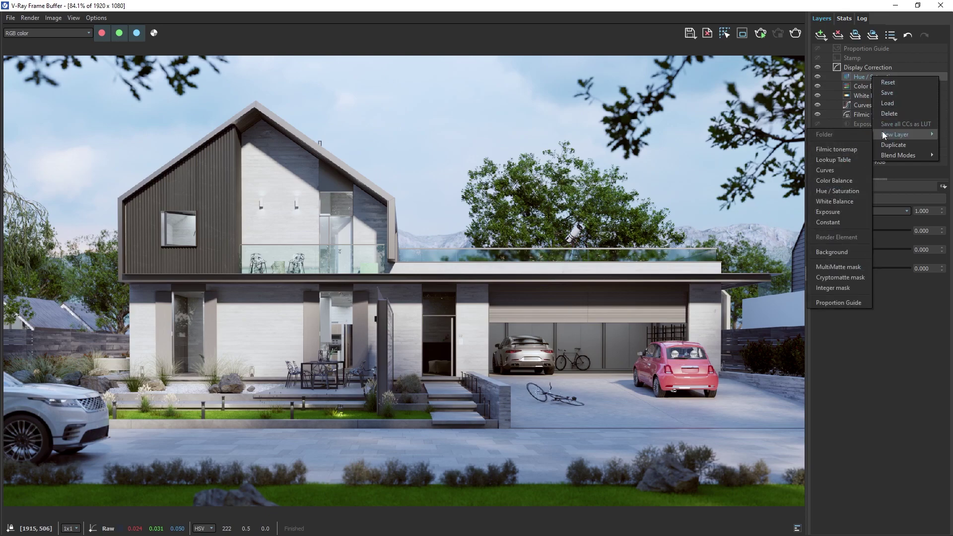
click(840, 277)
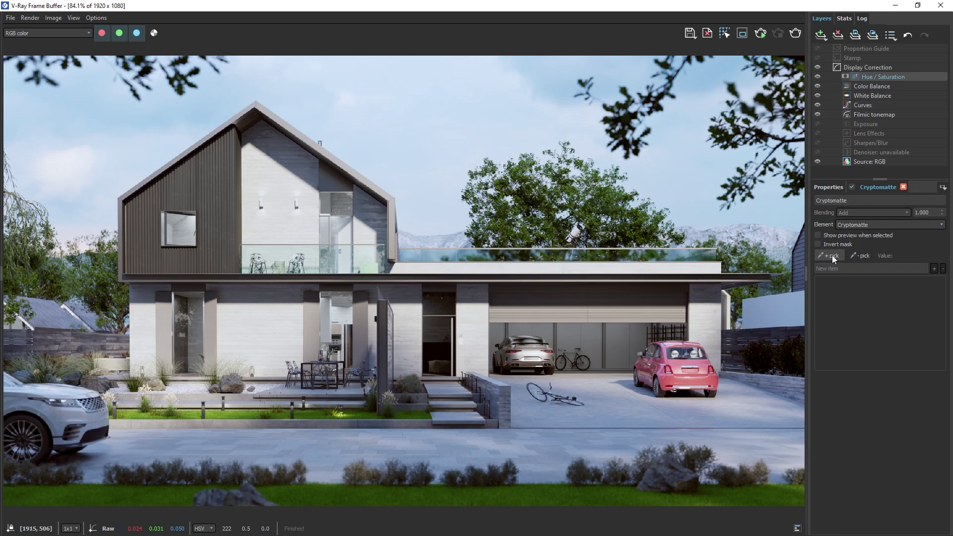
click(832, 255)
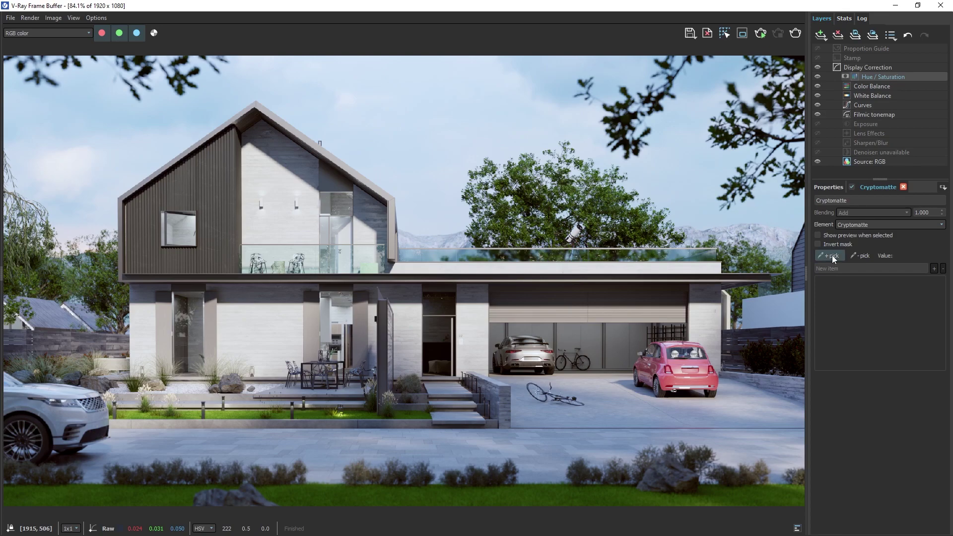
click(593, 500)
- Preview the grass mask, then shift the grass hue to -33.261
click(820, 232)
click(821, 232)
click(826, 189)
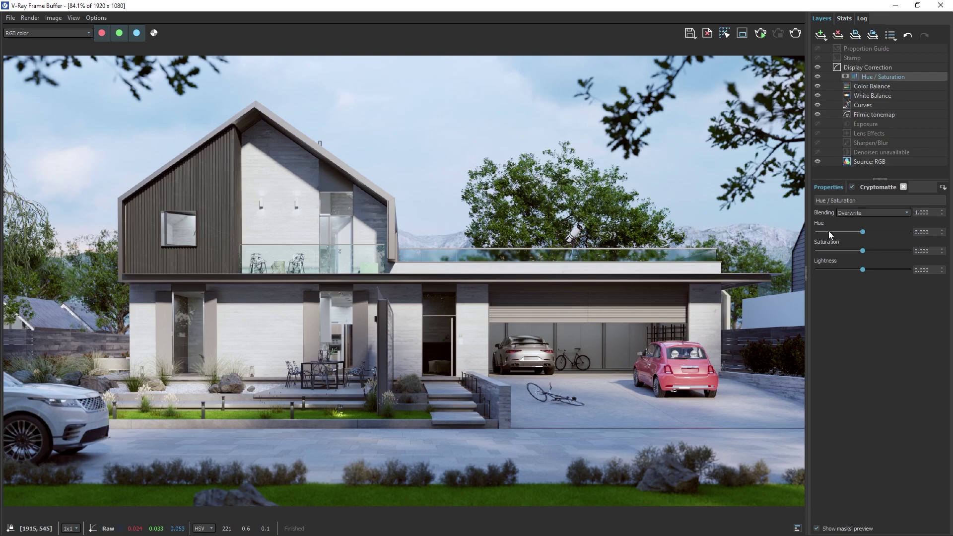
drag(863, 232, 860, 252)
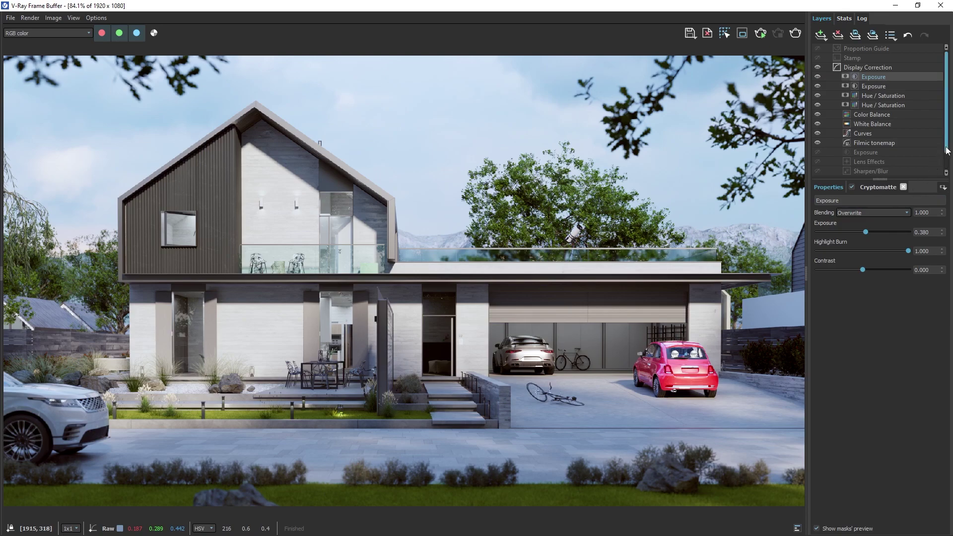
scroll(945, 158, down, 1)
scroll(946, 158, down, 1)
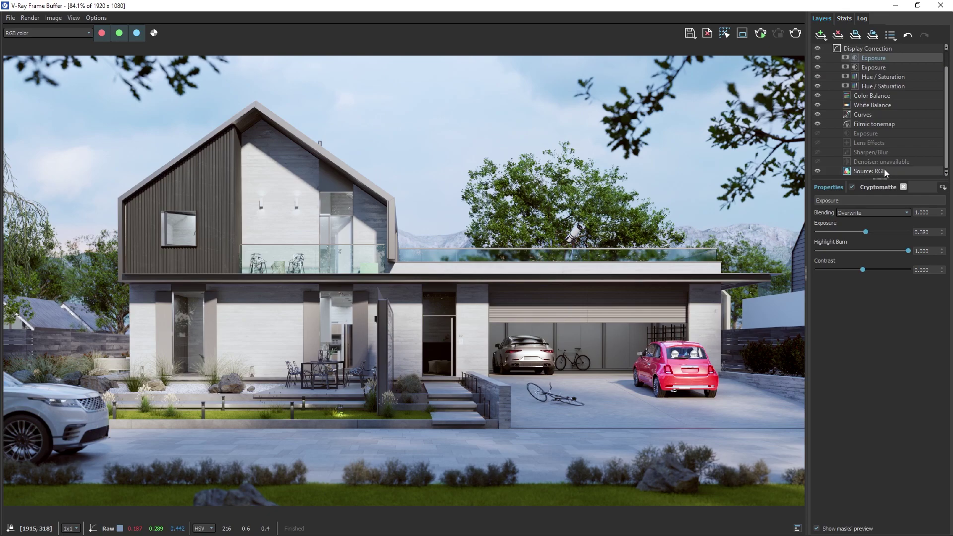
- Switch the source to LightMix and dim the Rhino Document Sun
click(855, 172)
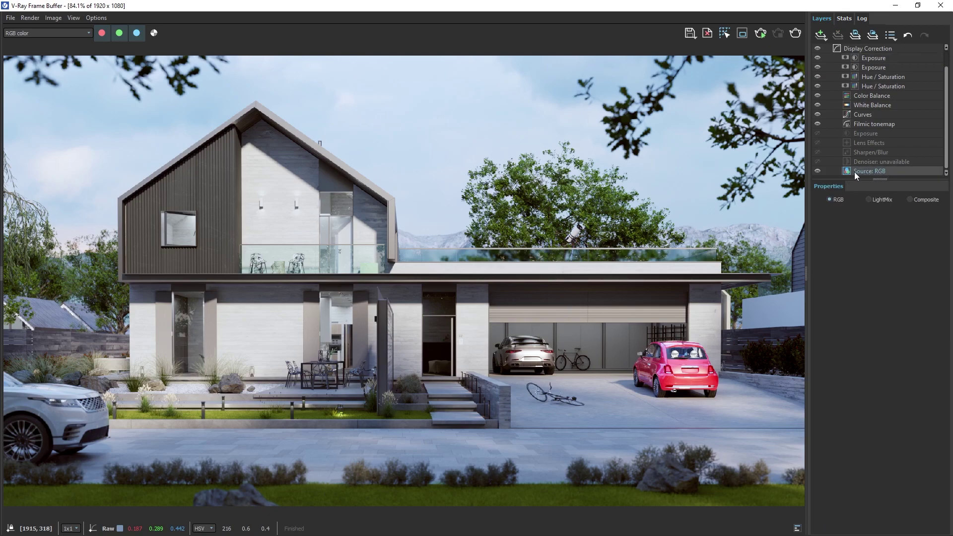
click(869, 200)
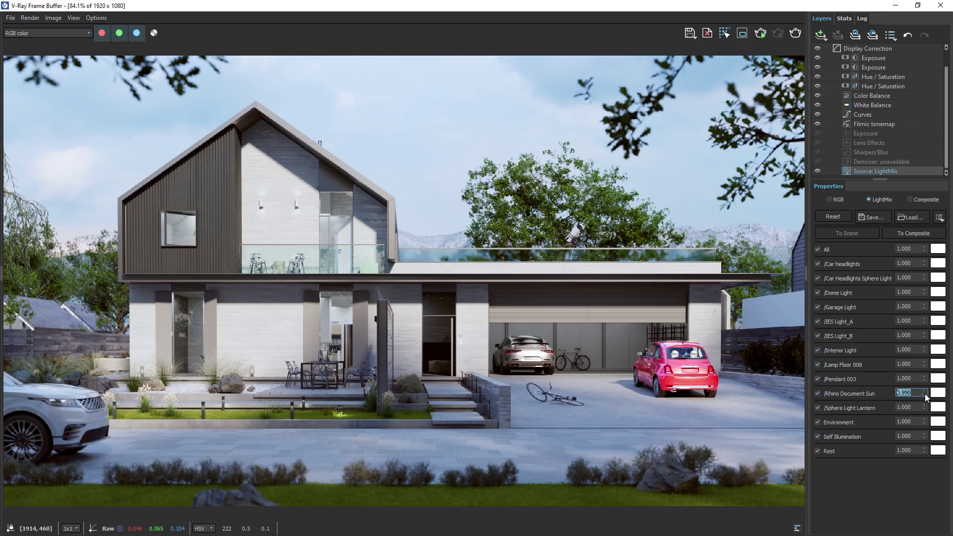
drag(924, 394, 942, 499)
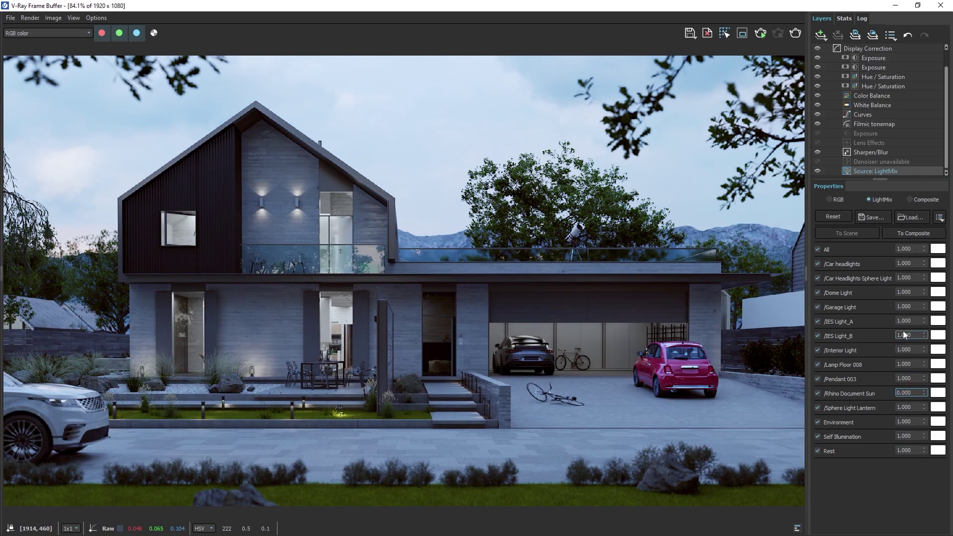
- Set the Dome Light to 0.400 with a cool light-blue tint of 8936 K
drag(909, 292, 891, 291)
text(0.4)
key(Return)
click(937, 292)
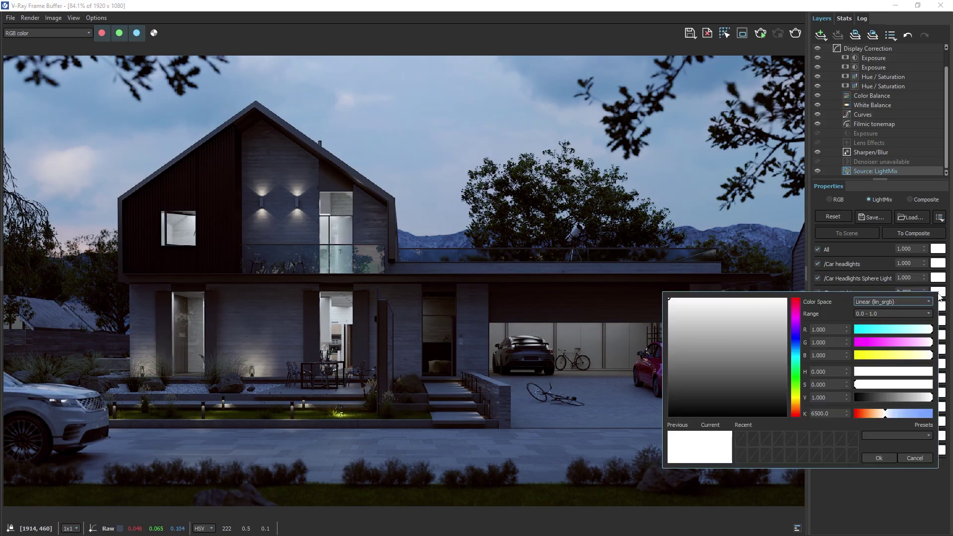
click(897, 414)
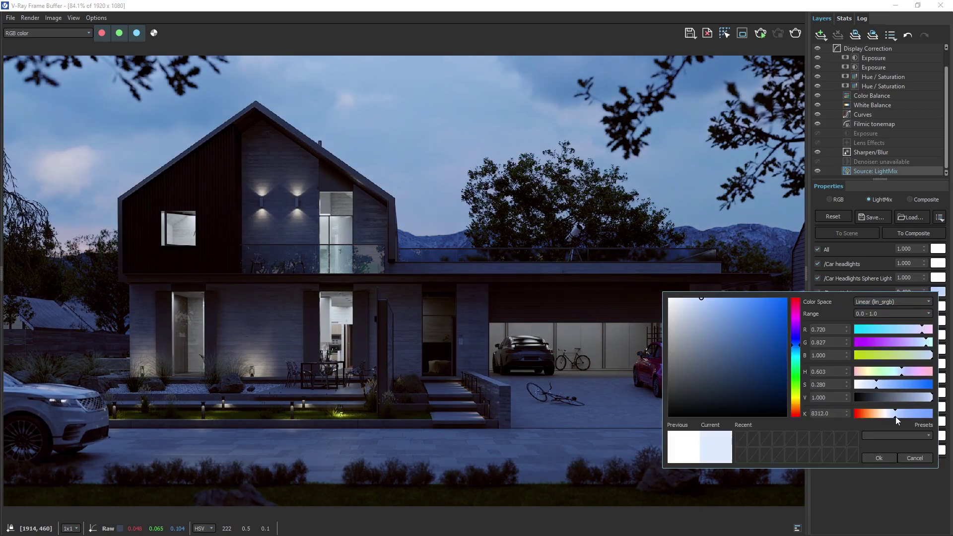
click(878, 458)
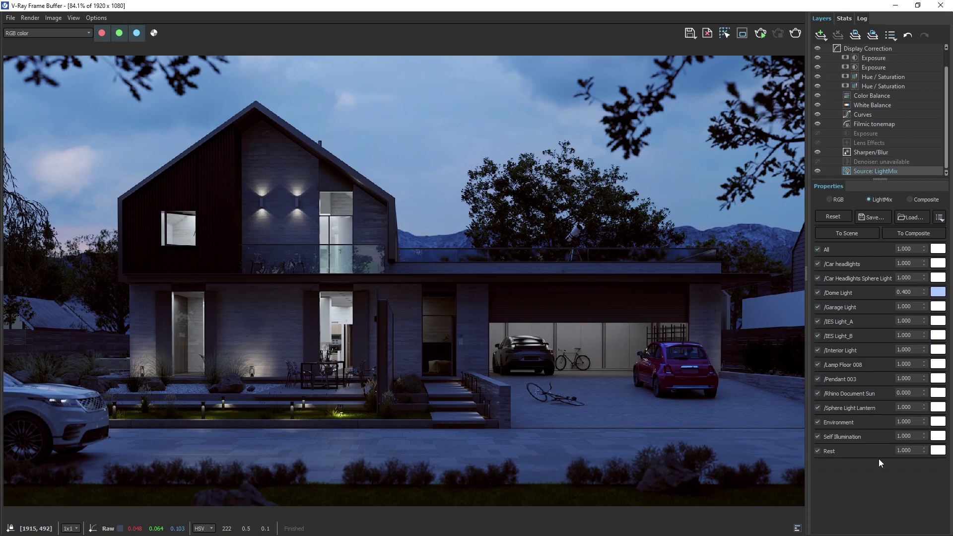
- Raise the Garage Light intensity and warm it to orange, about 4834 K
text(9)
key(Return)
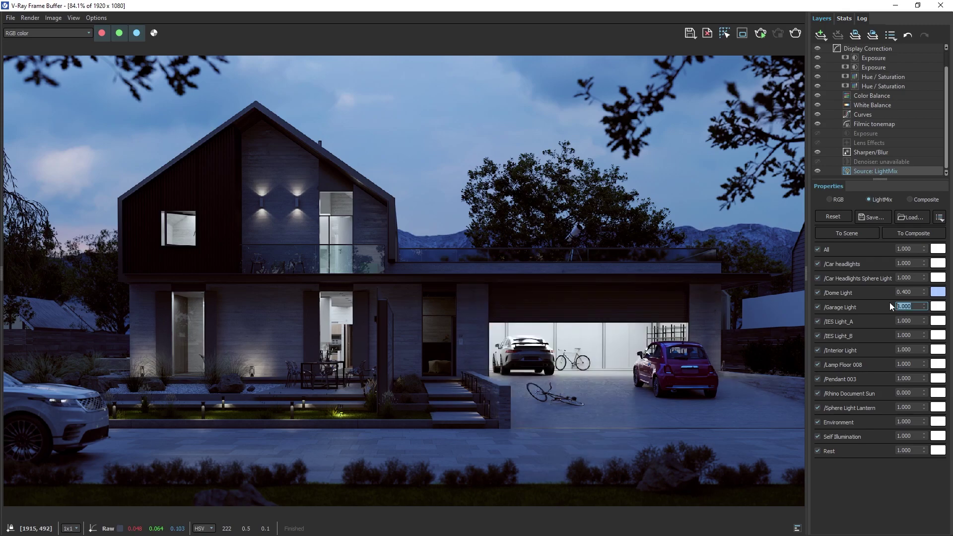
click(938, 307)
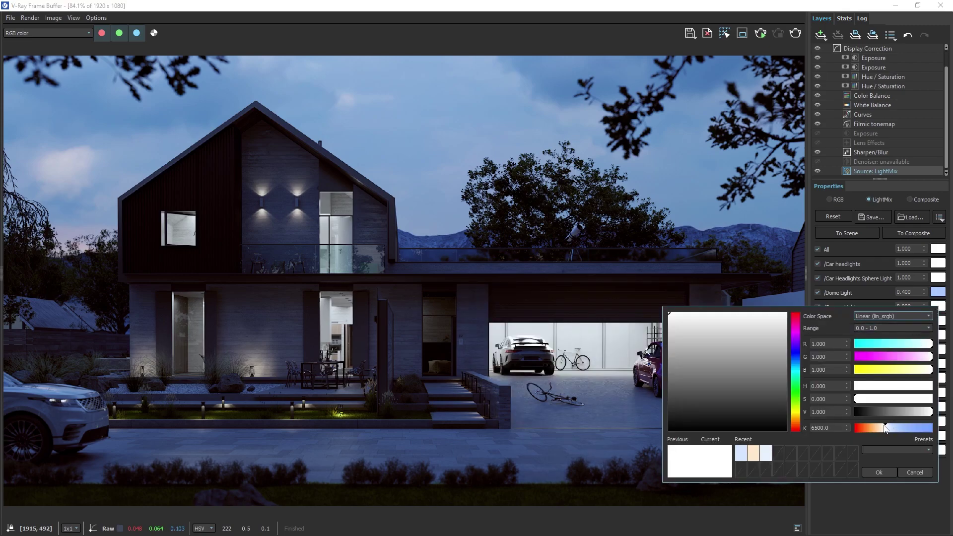
drag(886, 427, 876, 429)
click(871, 473)
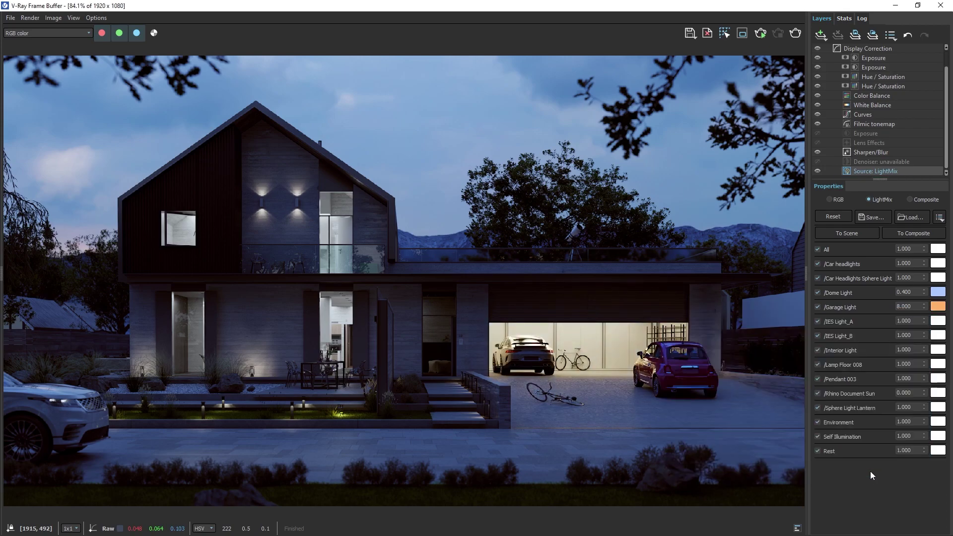
- Warm the Interior Light to orange, about 4389 K
click(938, 349)
drag(885, 470, 874, 474)
click(876, 516)
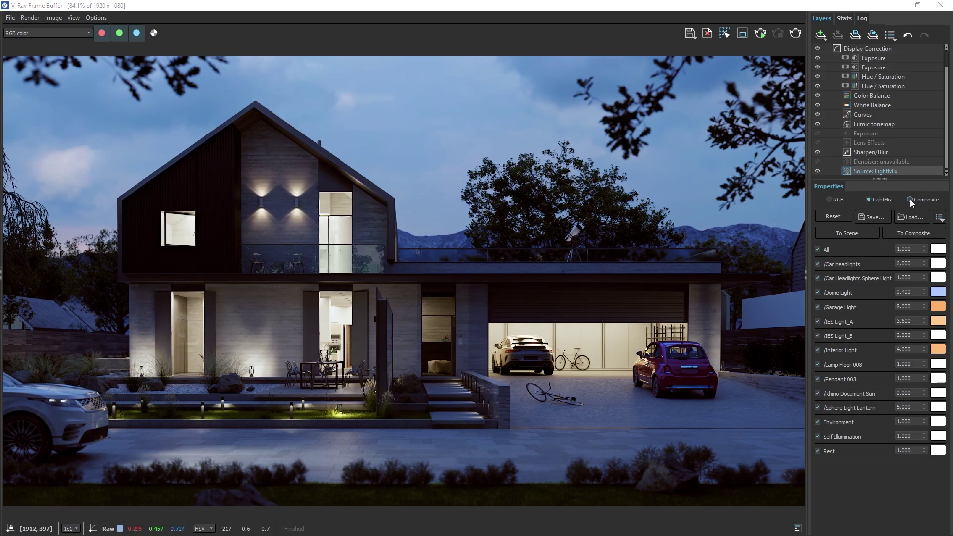
- Switch to the Composite source and toggle the Global_Illumination and Refraction layers off and on
click(909, 199)
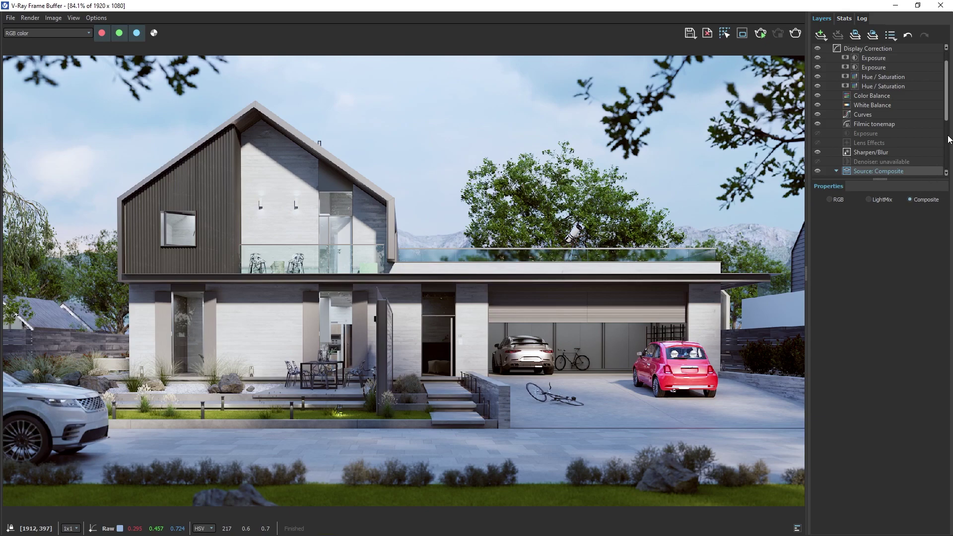
drag(946, 115, 944, 170)
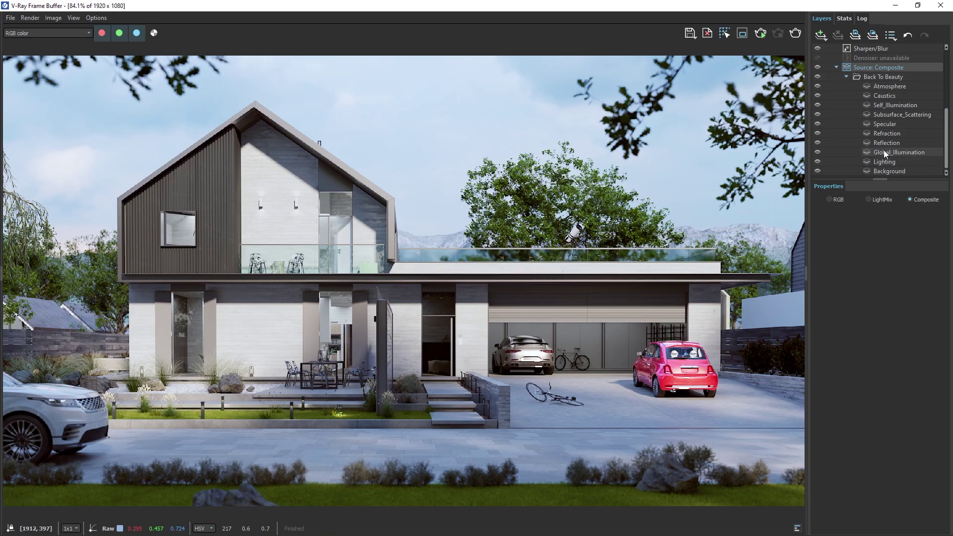
click(818, 152)
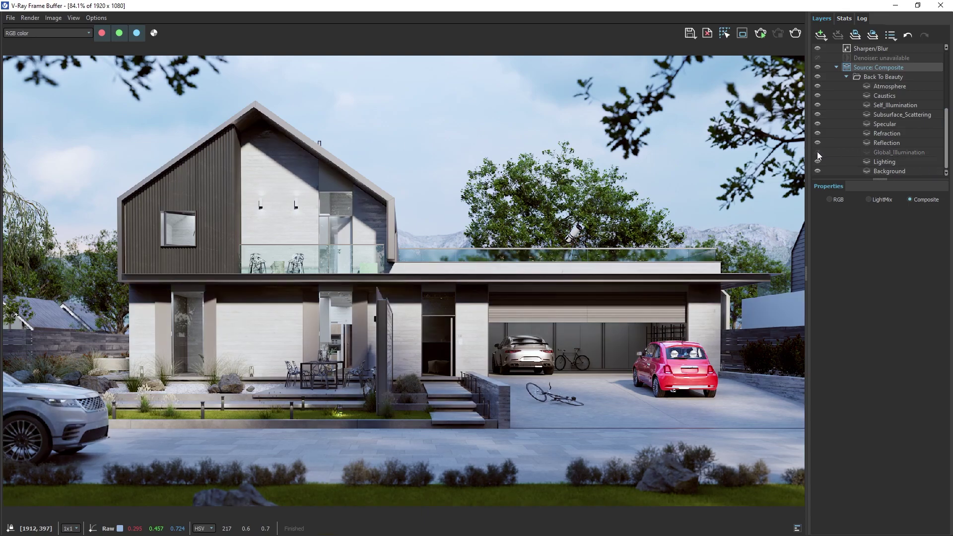
click(817, 152)
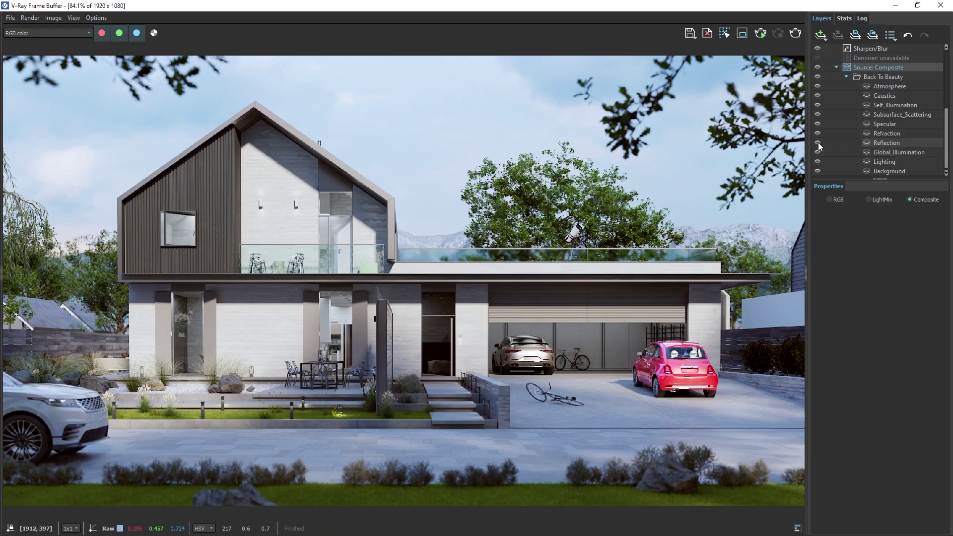
click(818, 135)
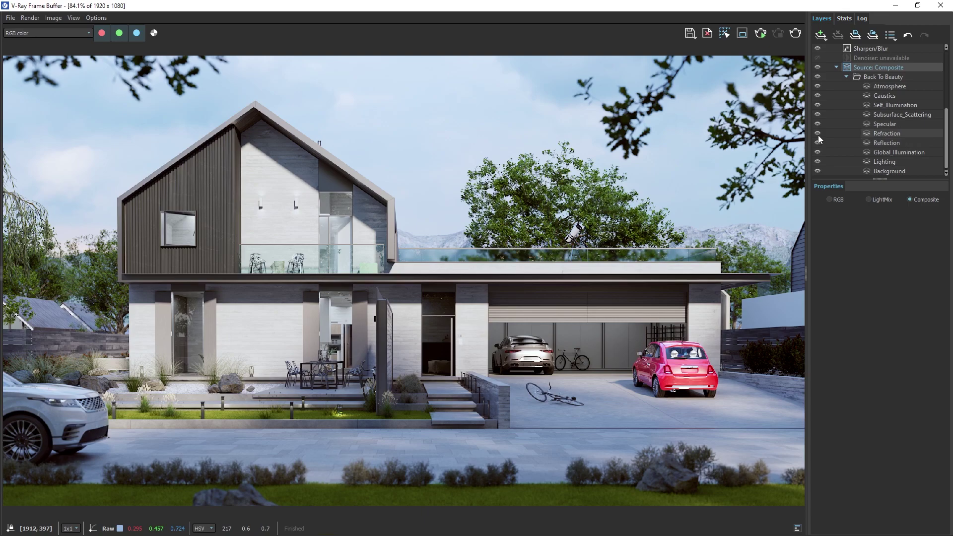
click(818, 135)
- Reset every LightMix light intensity to 1.000 and re-render the dusk house
click(871, 198)
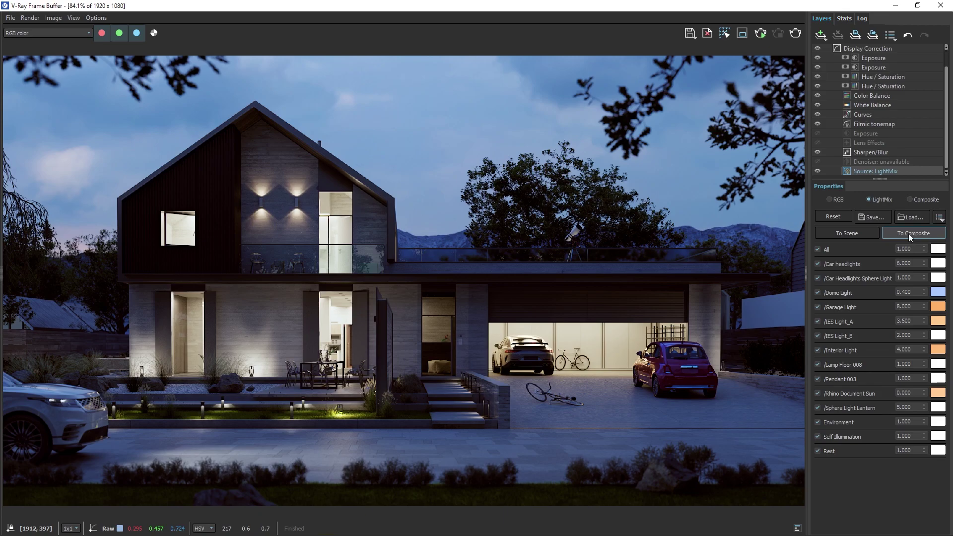
click(843, 233)
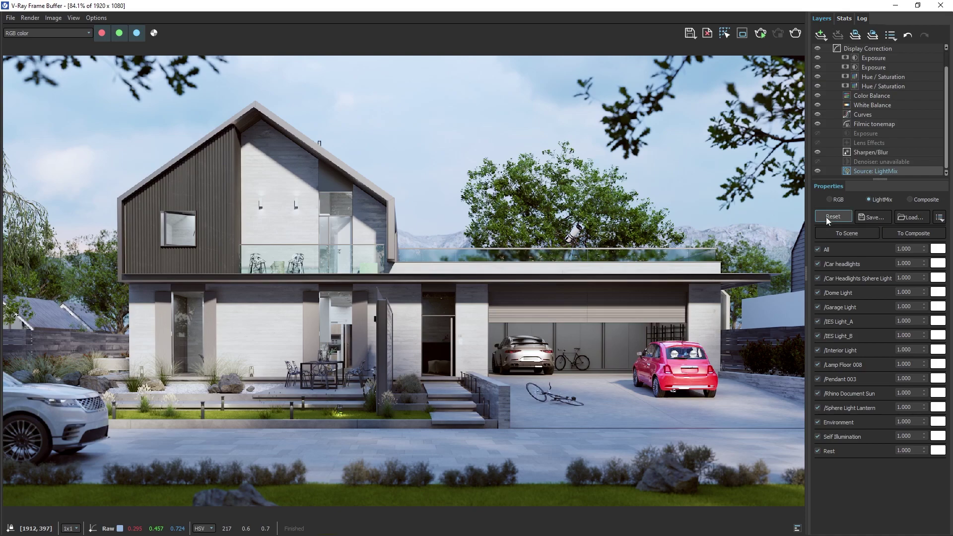
click(795, 34)
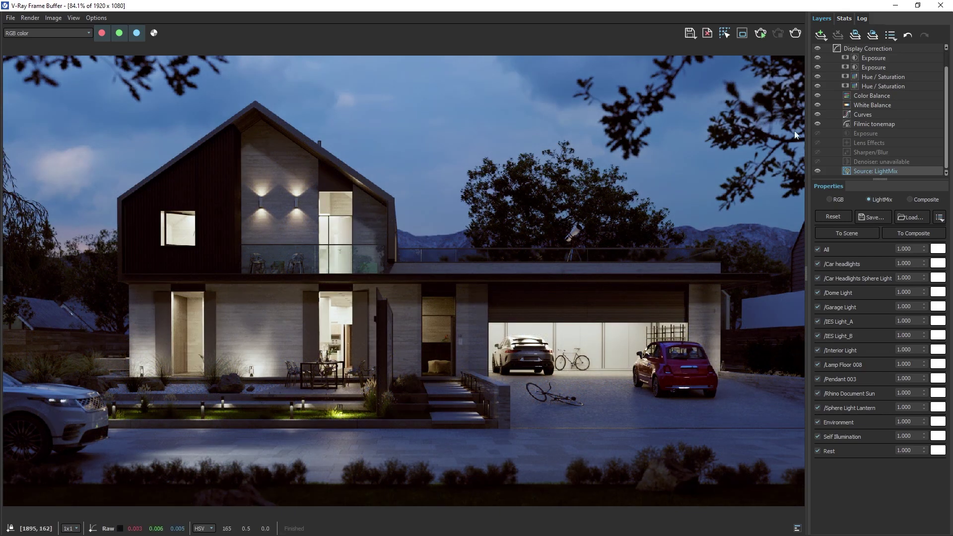
- With the Composite source active, add an Exposure layer above Reflection with exposure 1.413
click(912, 200)
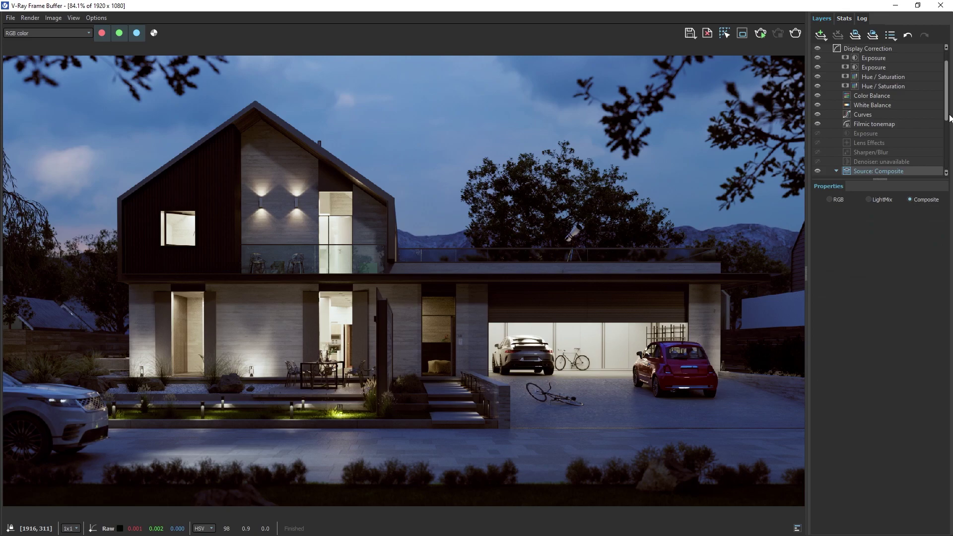
drag(948, 120, 949, 176)
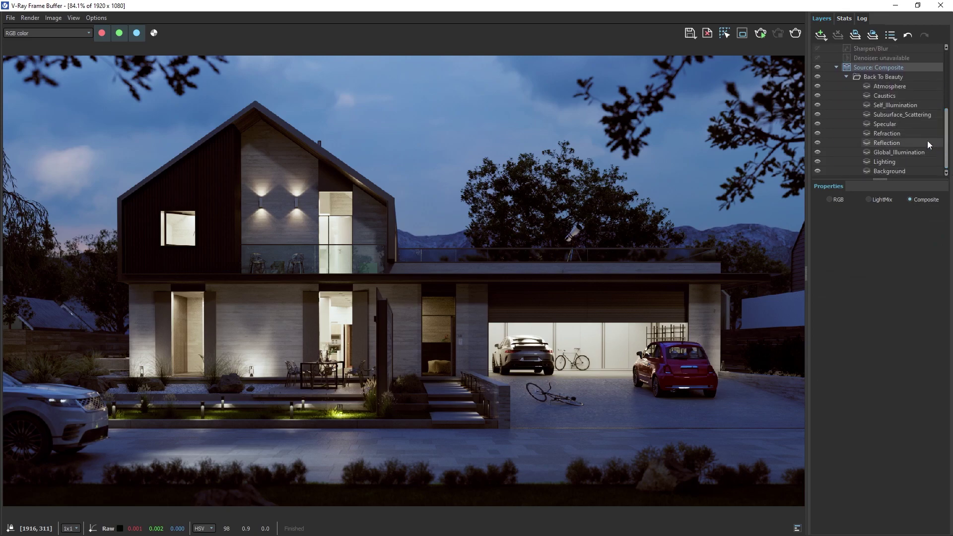
click(892, 142)
right_click(892, 141)
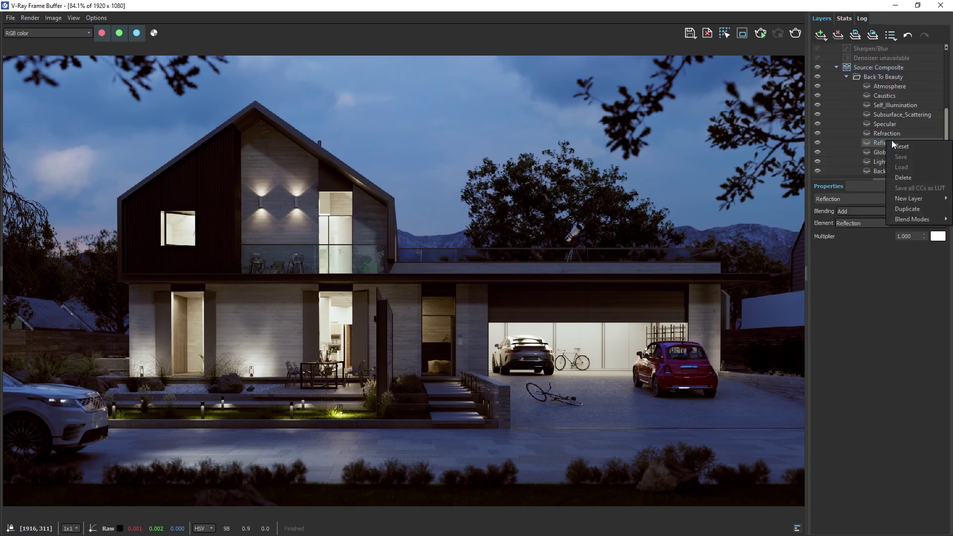
mouse_move(896, 197)
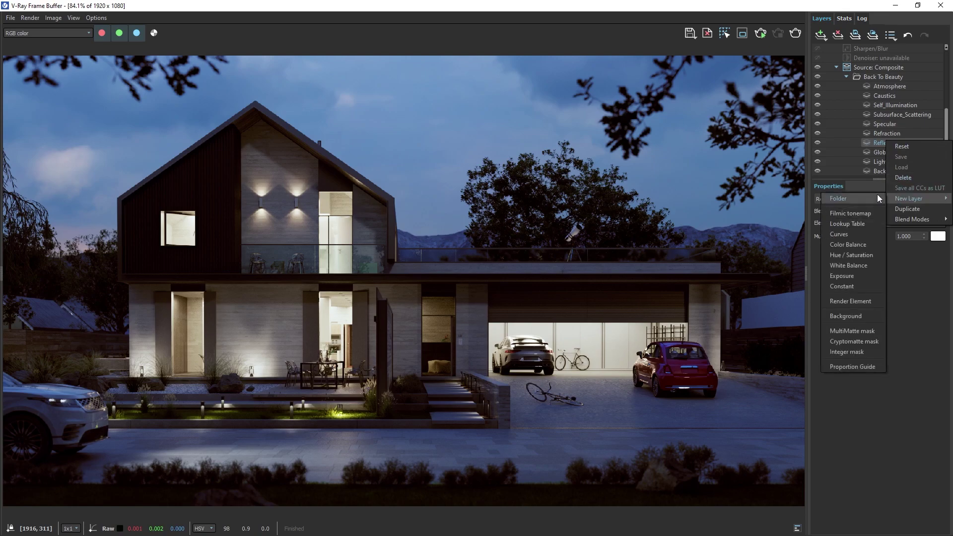
click(857, 274)
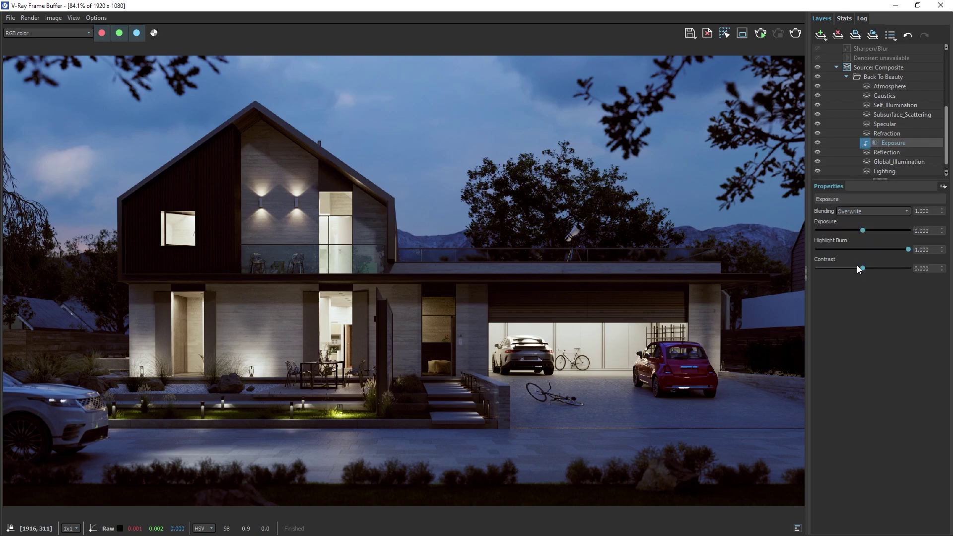
mouse_move(862, 230)
mouse_down()
mouse_move(884, 231)
mouse_move(829, 229)
mouse_move(875, 231)
mouse_up()
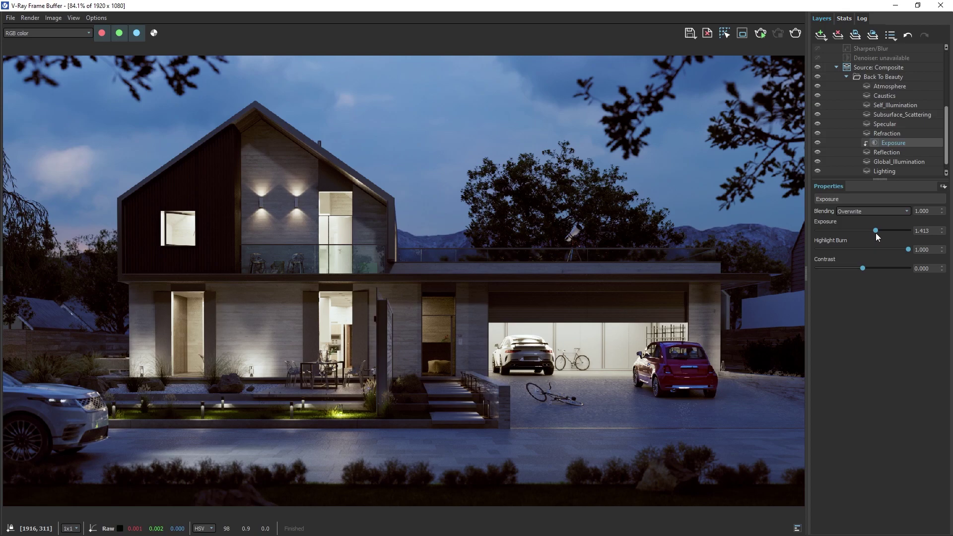
click(943, 186)
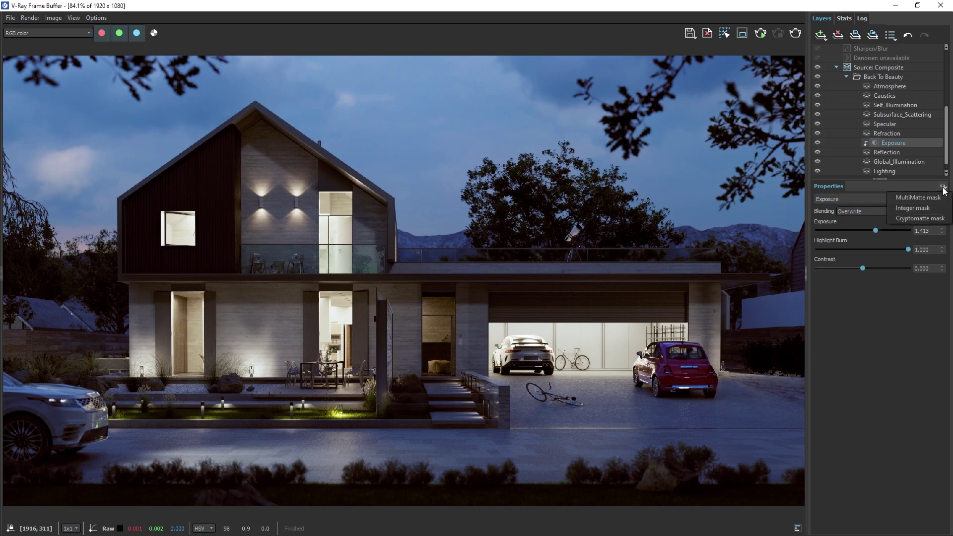
- Mask the Exposure layer with a Cryptomatte picking Car Mini 001, Car 038 and SUV 002
click(938, 219)
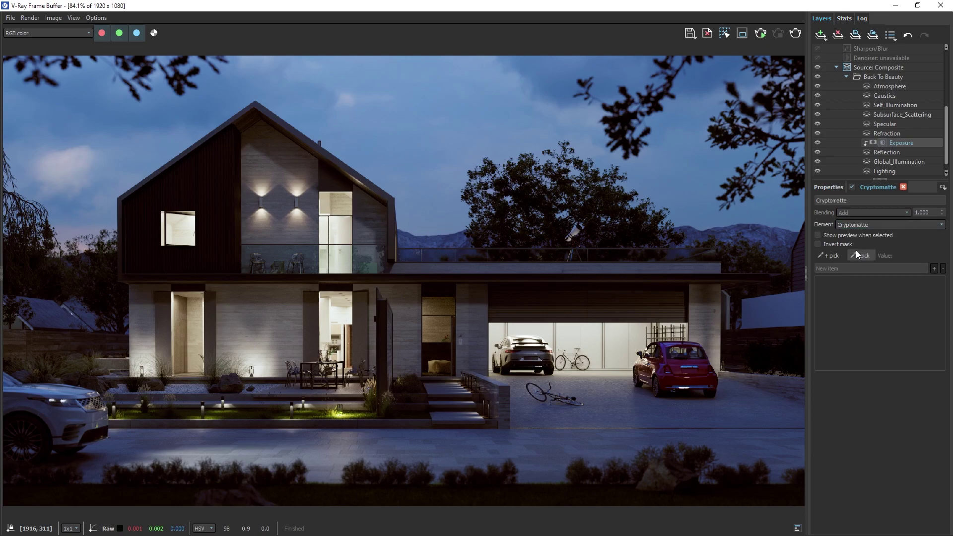
click(829, 256)
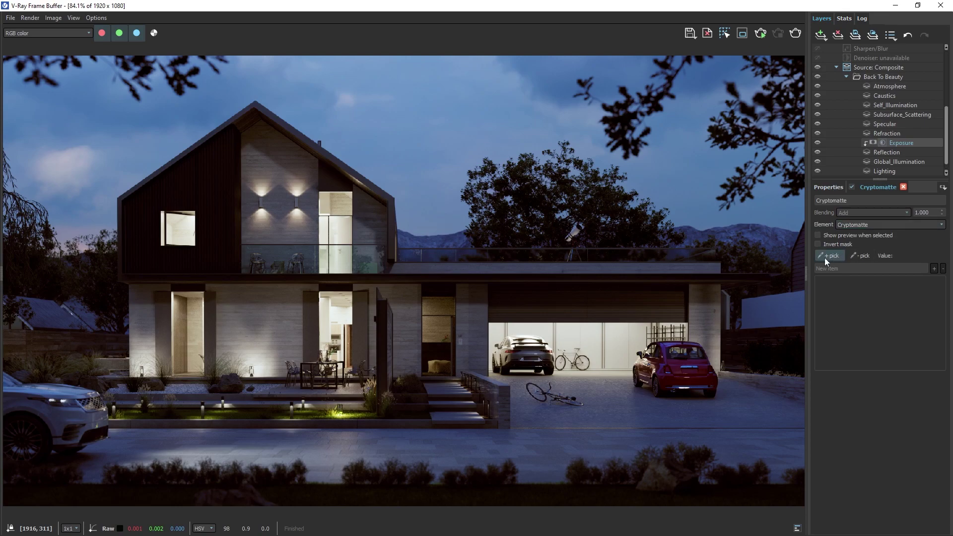
click(707, 383)
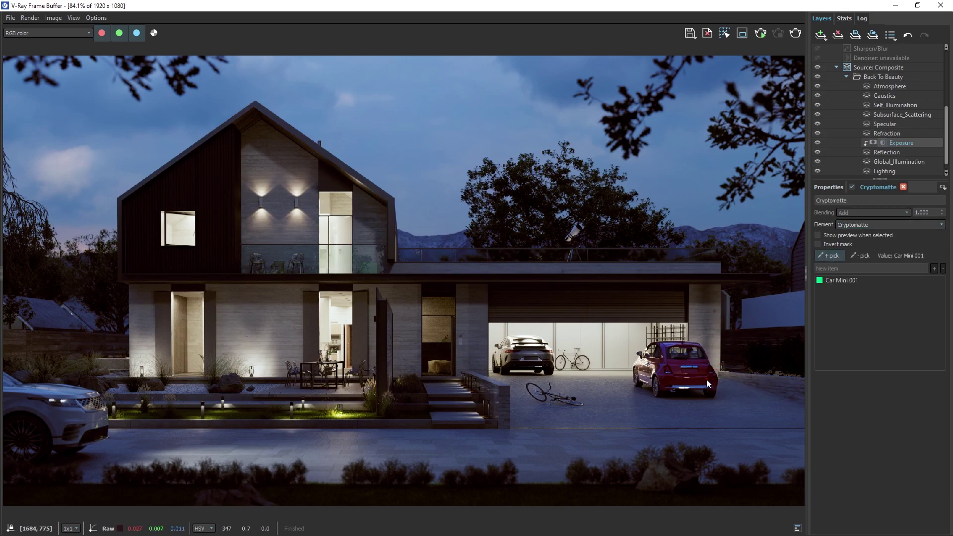
click(531, 348)
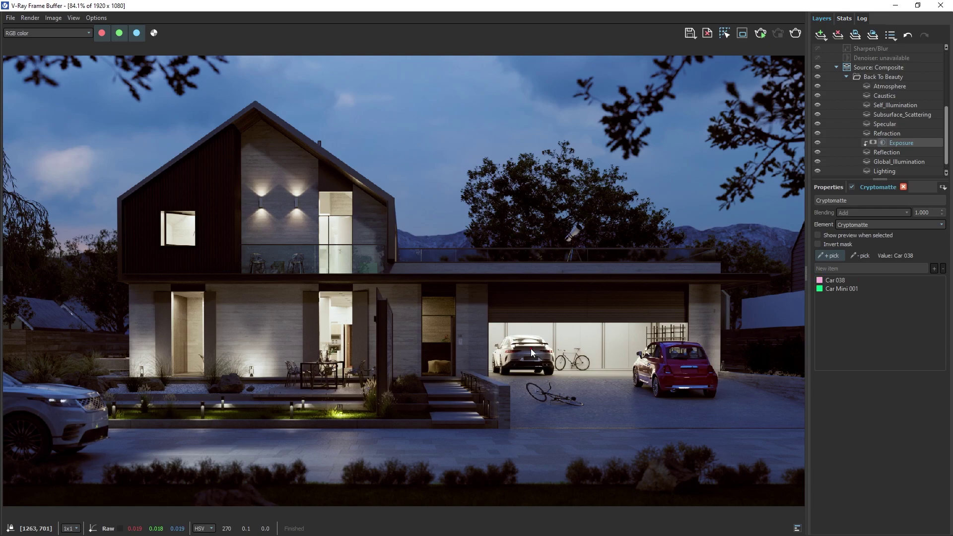
click(55, 419)
click(828, 187)
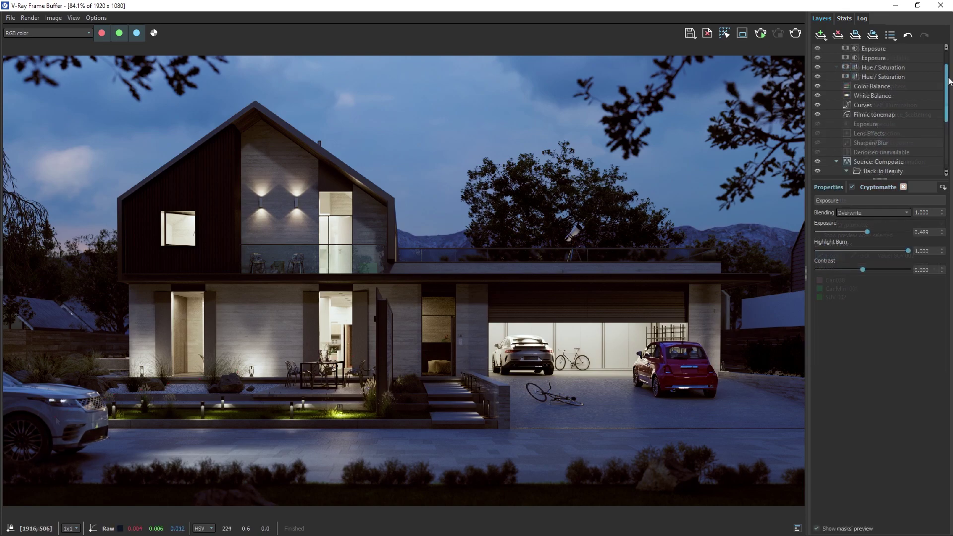
- Enable sharpening on the Sharpen/Blur layer and raise its amount and radius
scroll(923, 89, up, 3)
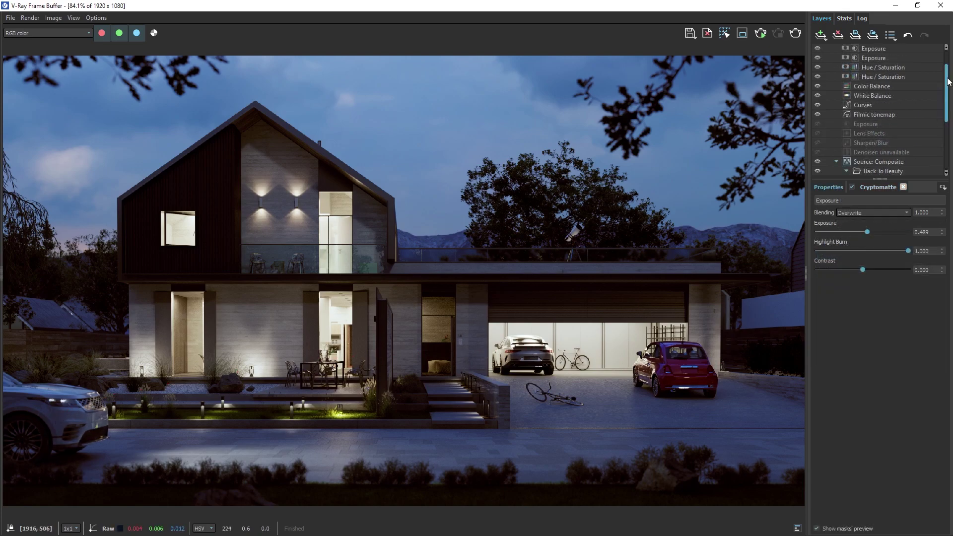
click(859, 141)
click(817, 228)
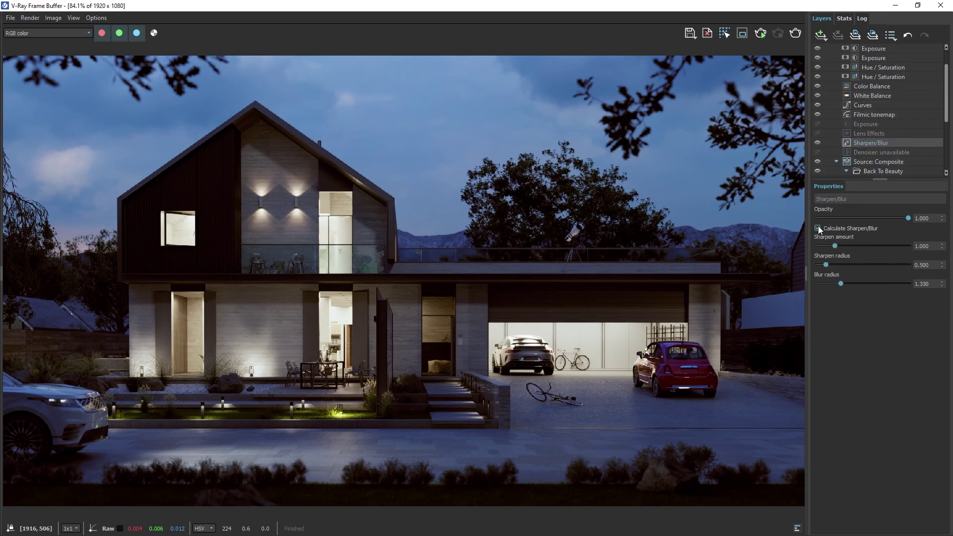
mouse_move(836, 246)
mouse_down()
mouse_move(844, 247)
mouse_move(837, 265)
mouse_up()
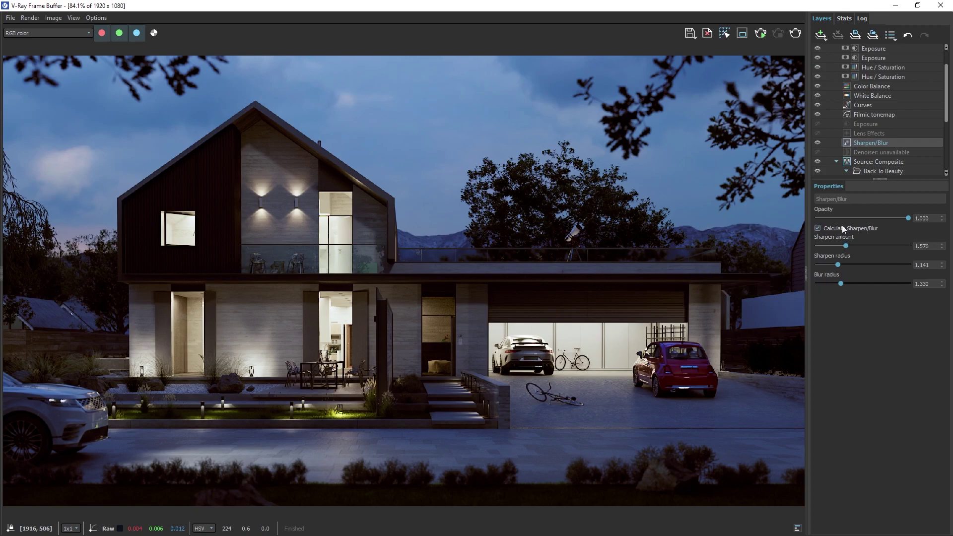
- Enable bloom/glare in the Lens Effects layer at size 32.768 and intensity 2.712
click(866, 134)
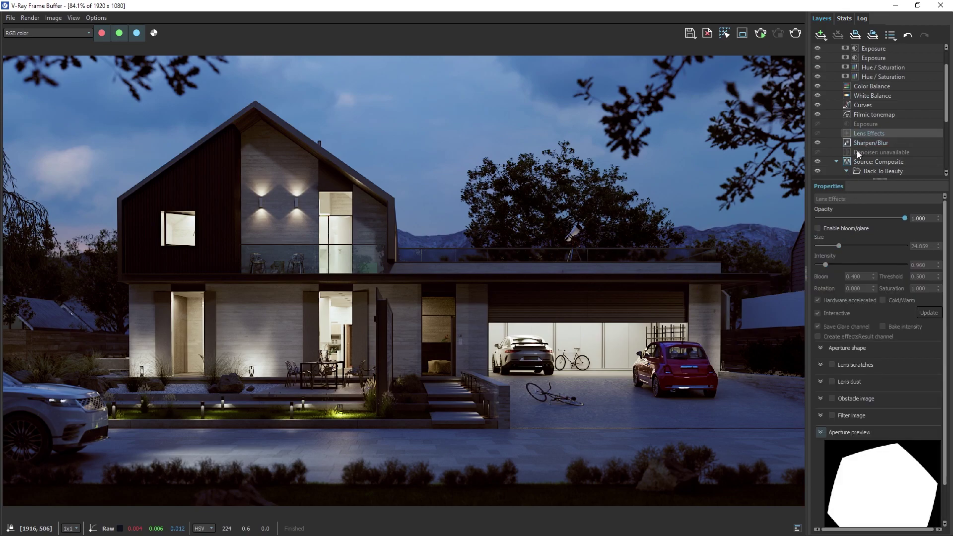
click(818, 229)
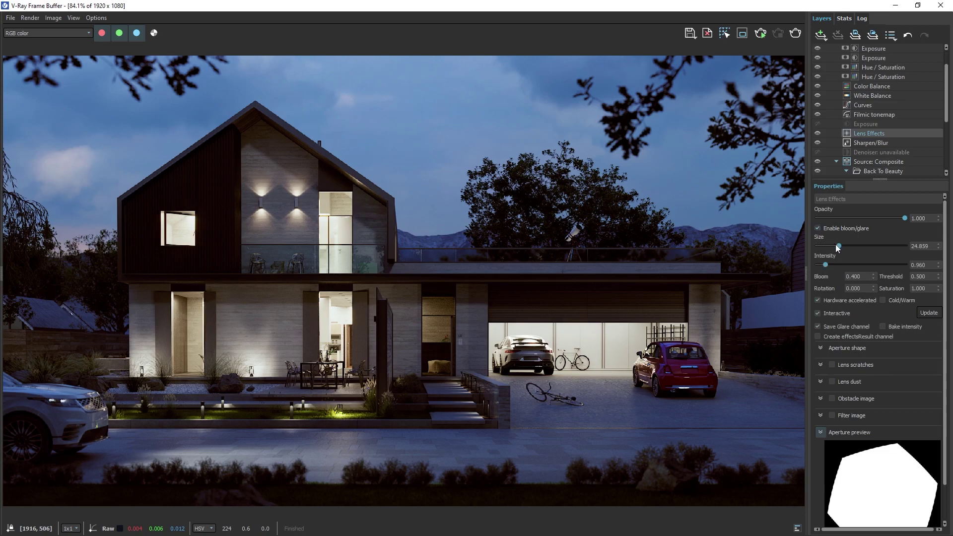
drag(839, 246, 841, 265)
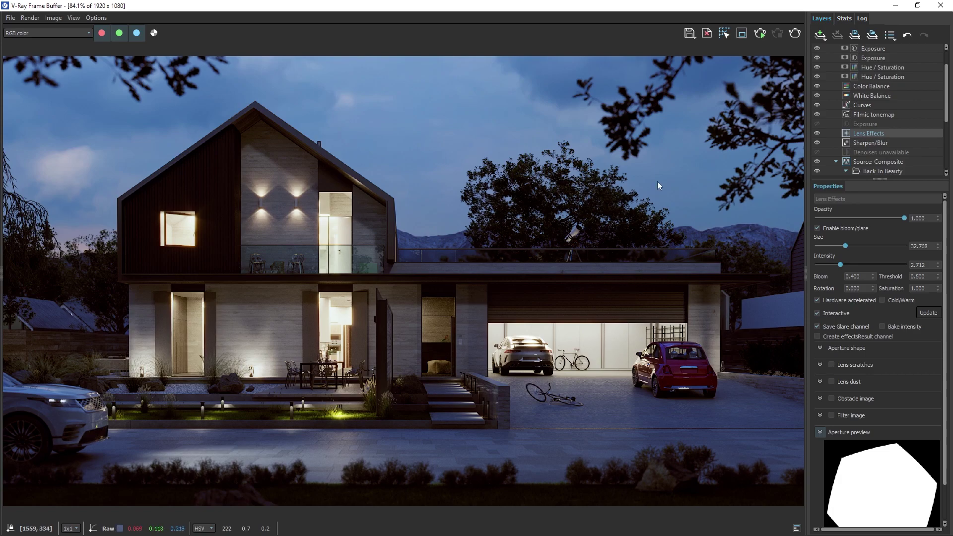
- Save the finished render as House_Night PNG in the Render folder
click(686, 35)
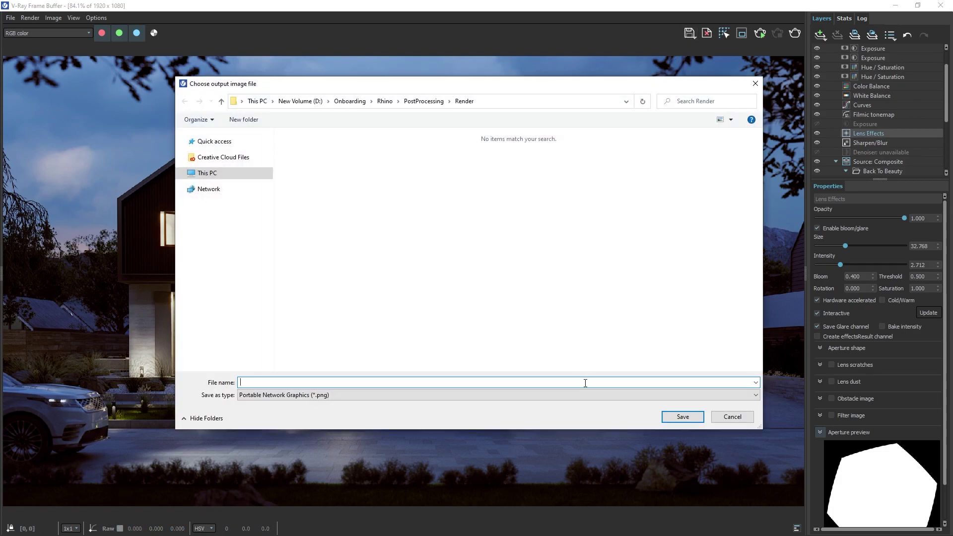
text(House_Night)
click(679, 418)
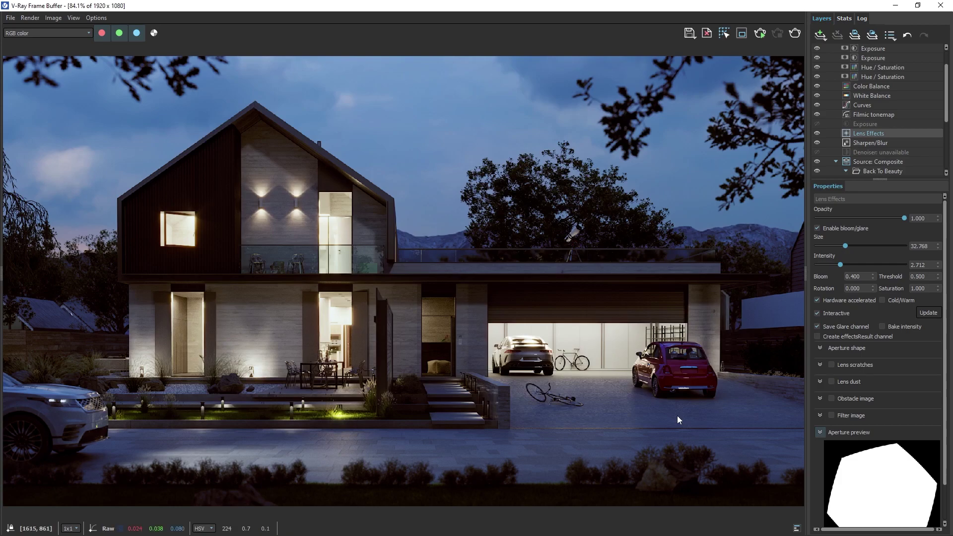
- Store the final render as a third history snapshot and show the History settings
key(h)
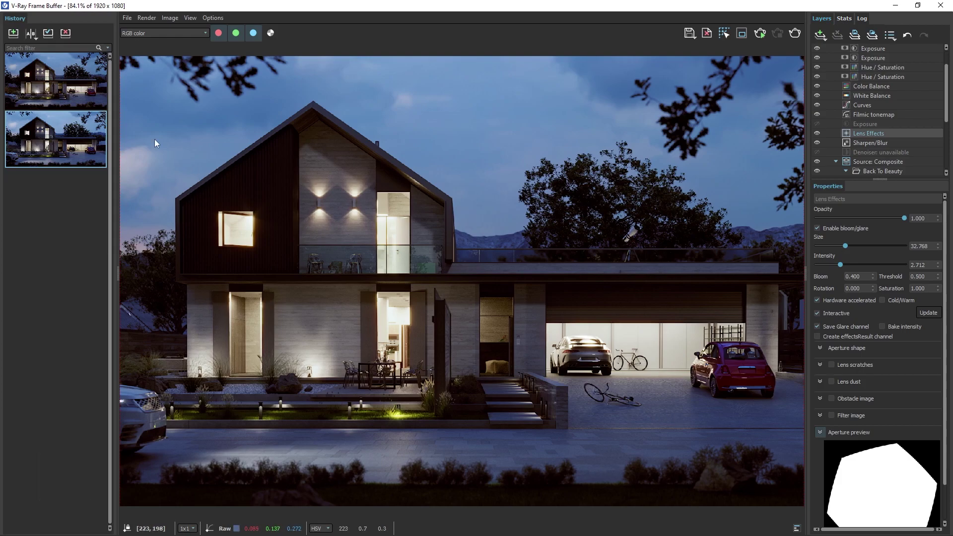
click(12, 34)
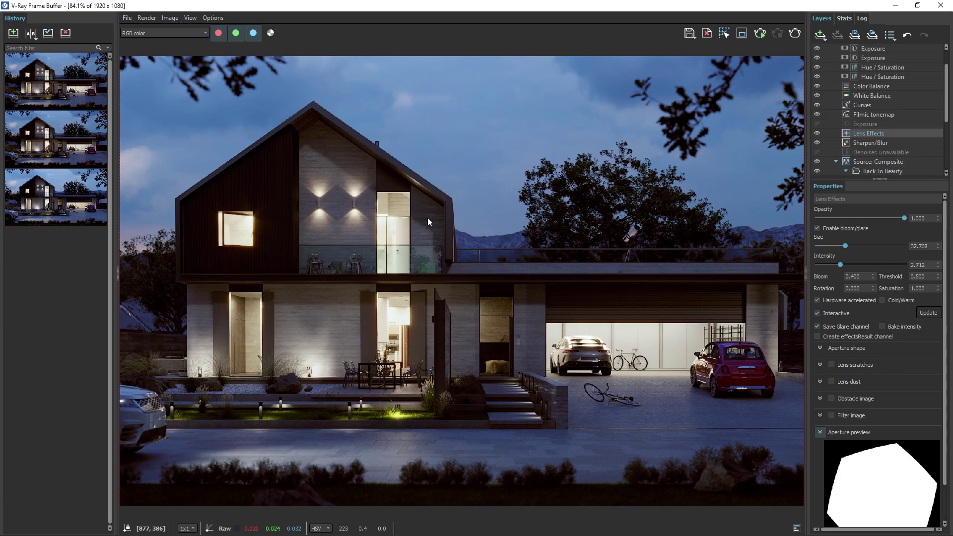
key(s)
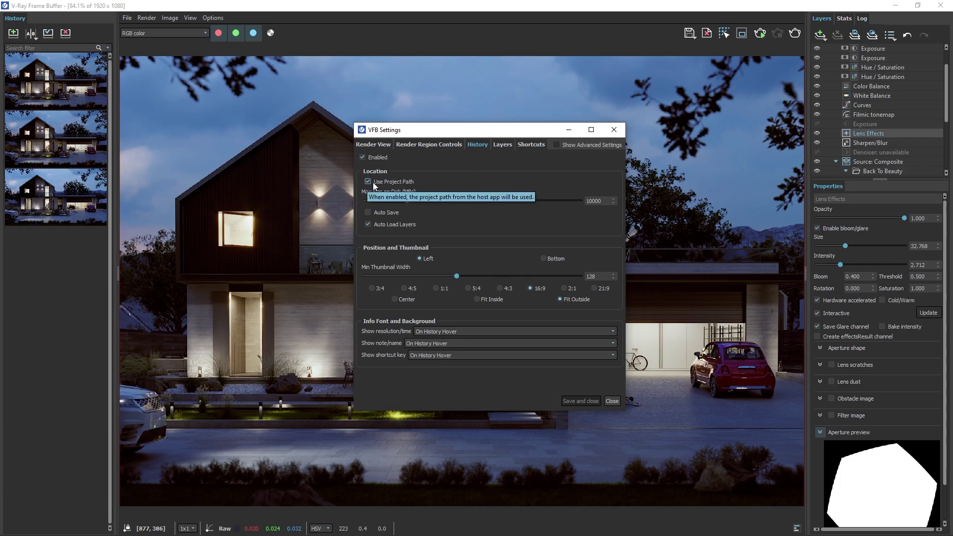
- Keep Use Project Path enabled and save and close VFB Settings
click(367, 182)
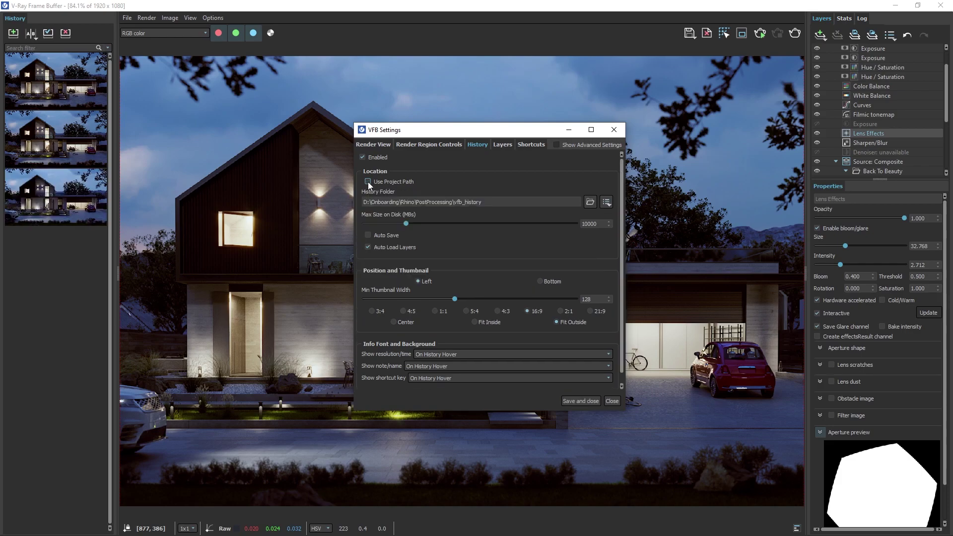
click(368, 182)
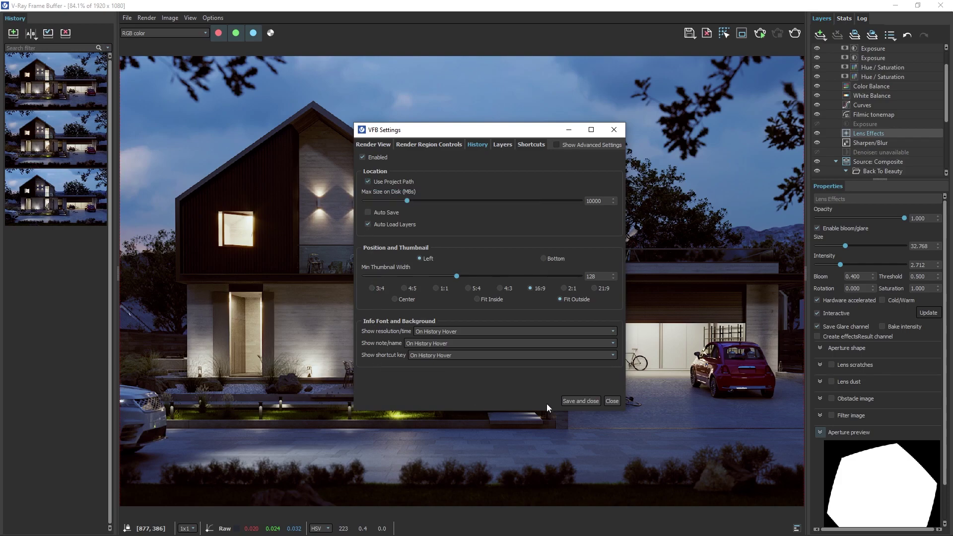
click(570, 400)
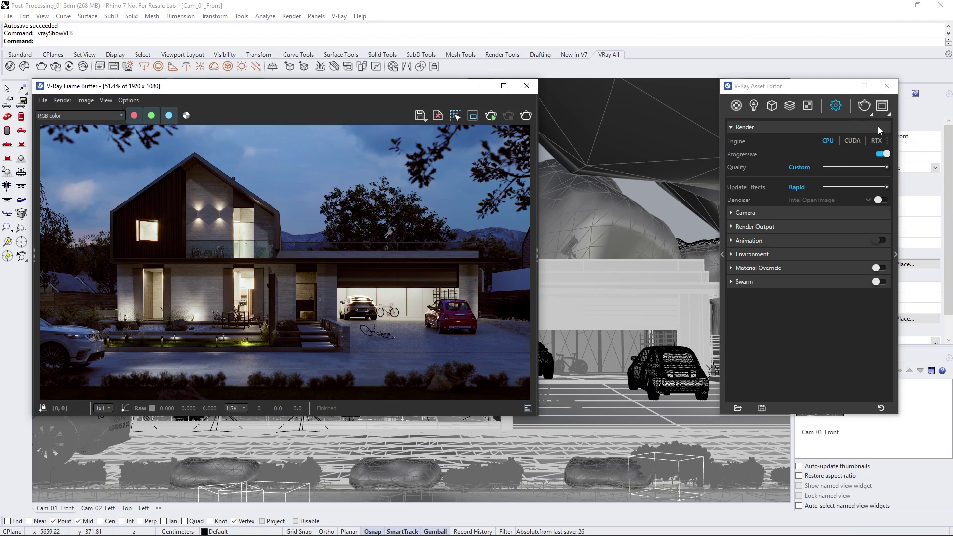
- Create a Chaos Cloud Collaboration project named House and upload the render into it
click(890, 115)
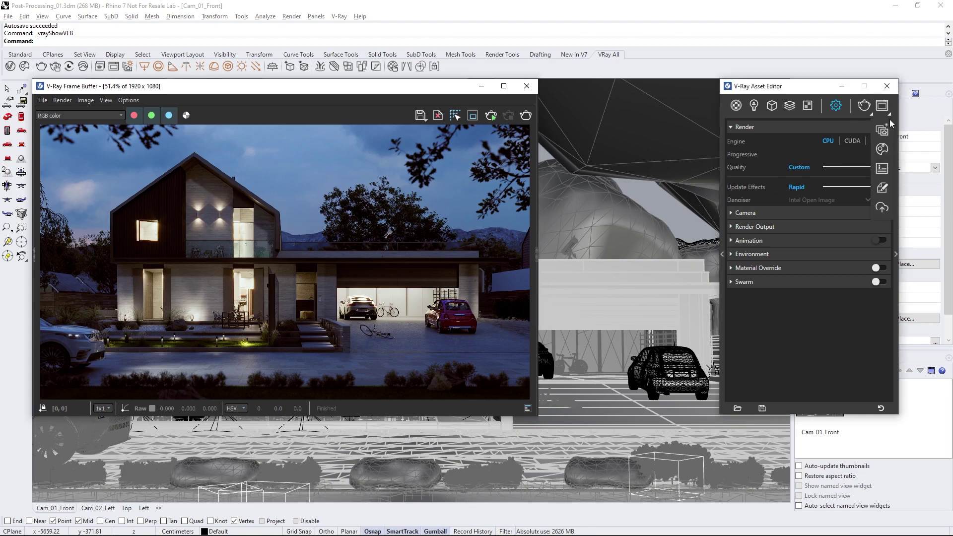
click(882, 208)
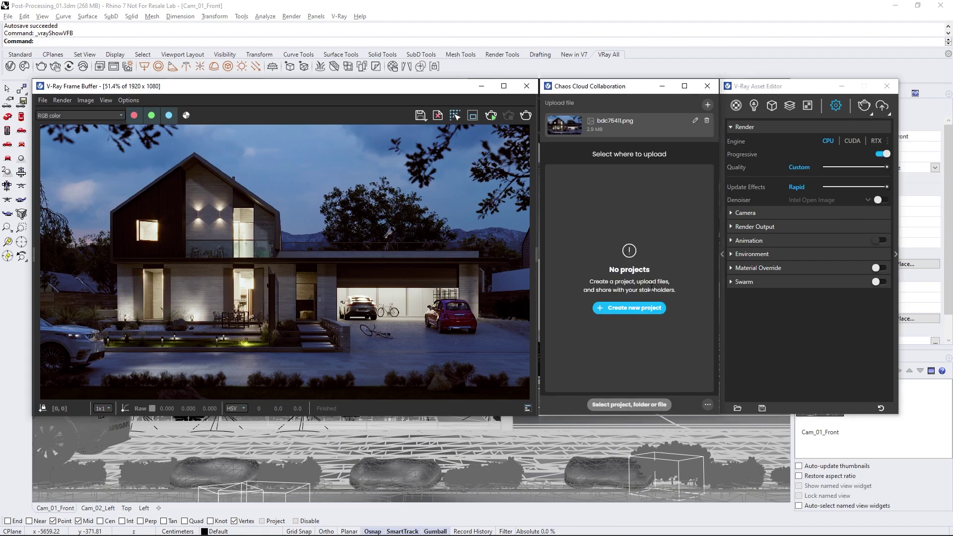
click(621, 311)
text(House)
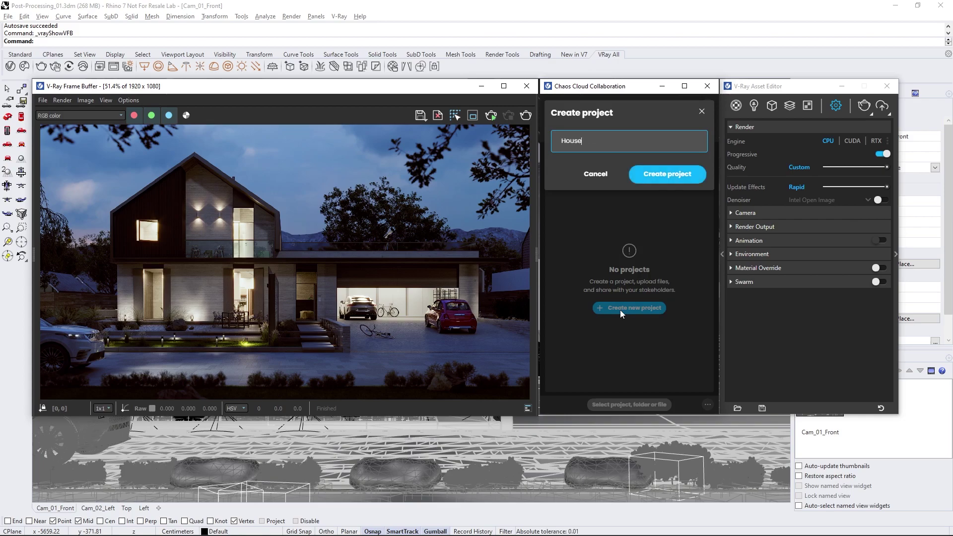
click(662, 174)
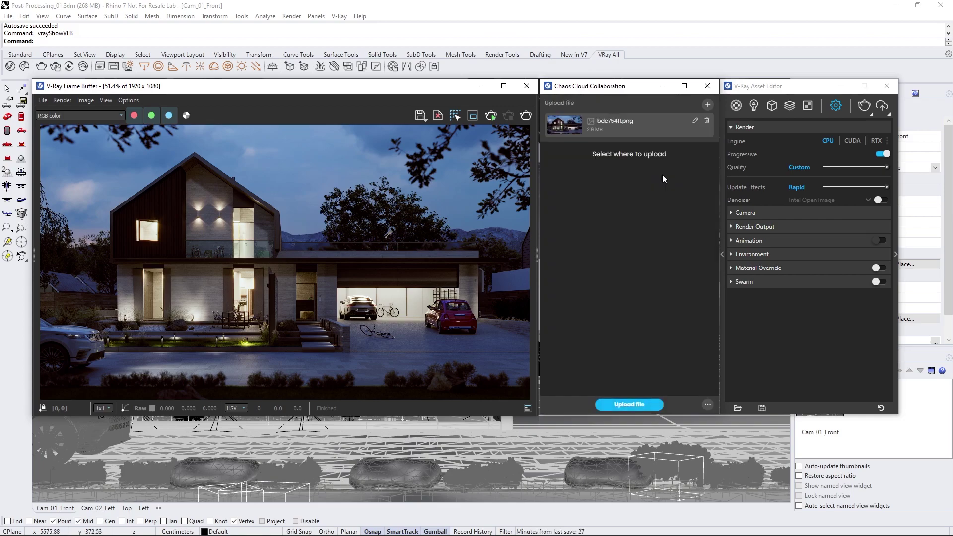
click(633, 403)
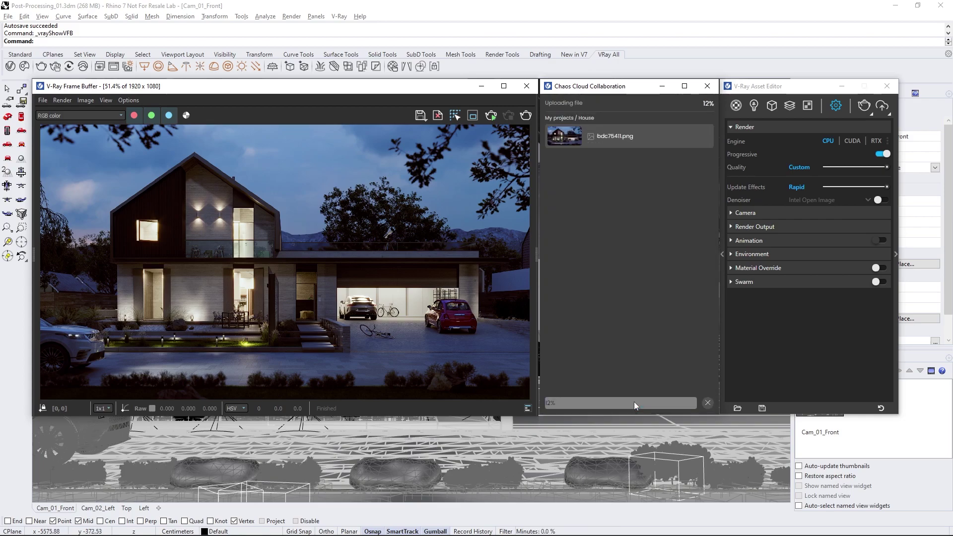
- Rename the uploaded file in the House project to House_Night
click(634, 405)
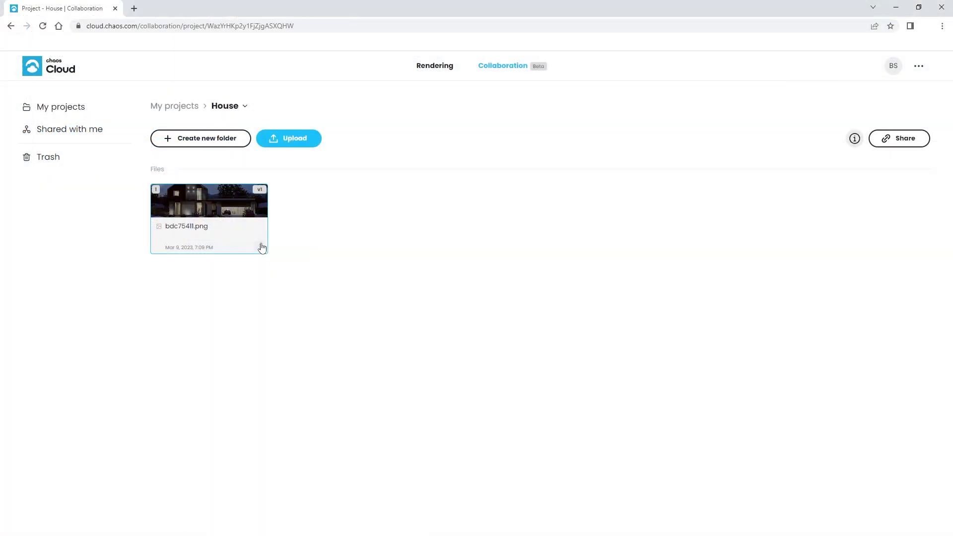
click(260, 247)
click(245, 282)
text(House_Night)
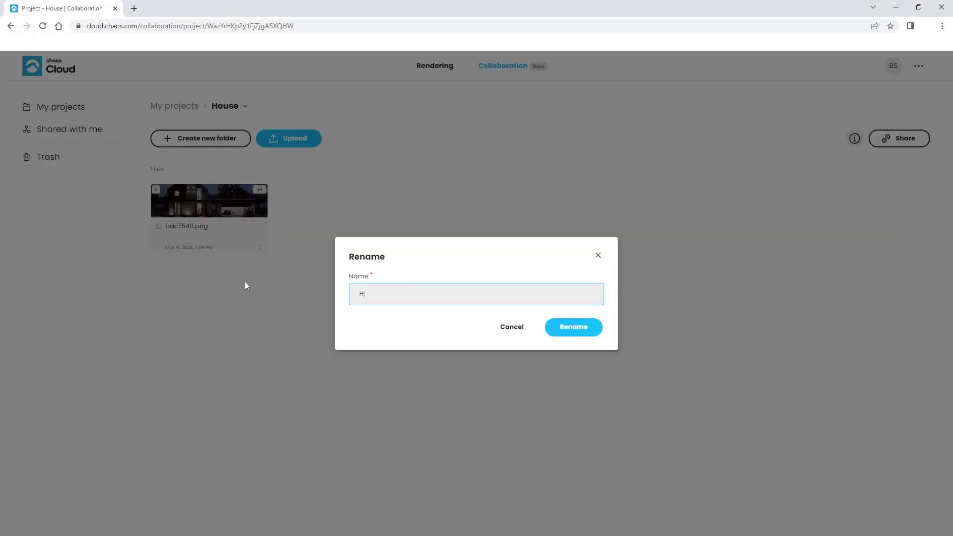
click(572, 329)
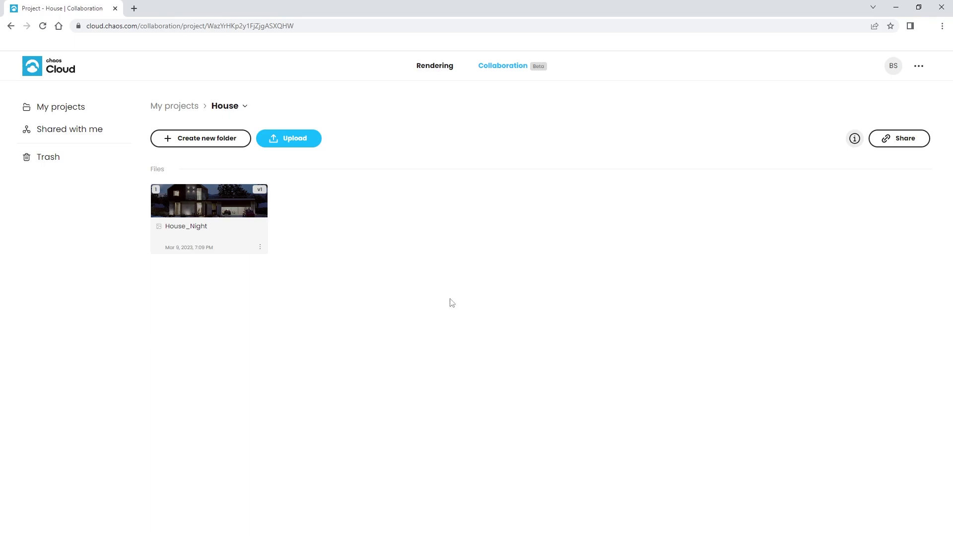
- Pin a 'Ready for review' comment on the upper house facade
click(199, 211)
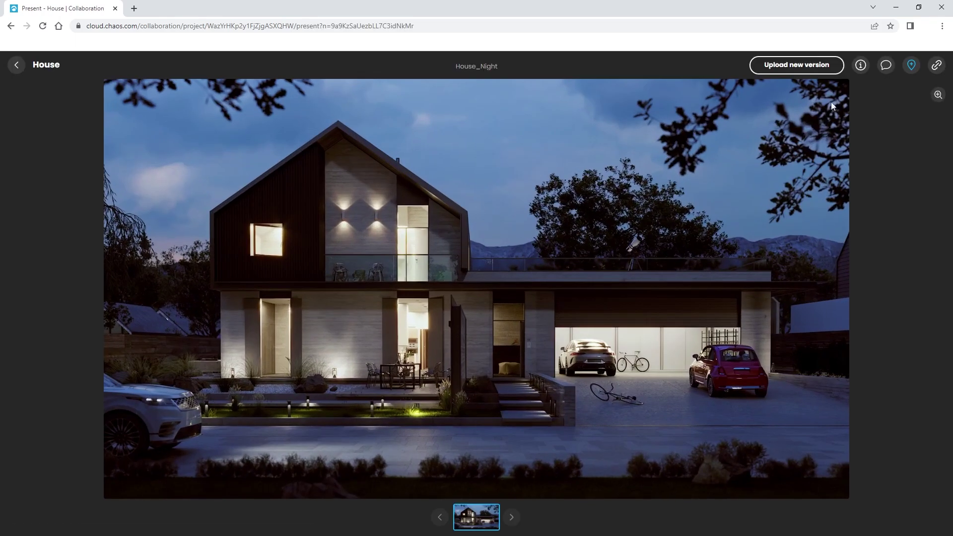
click(886, 65)
click(230, 243)
text(Ready for review.)
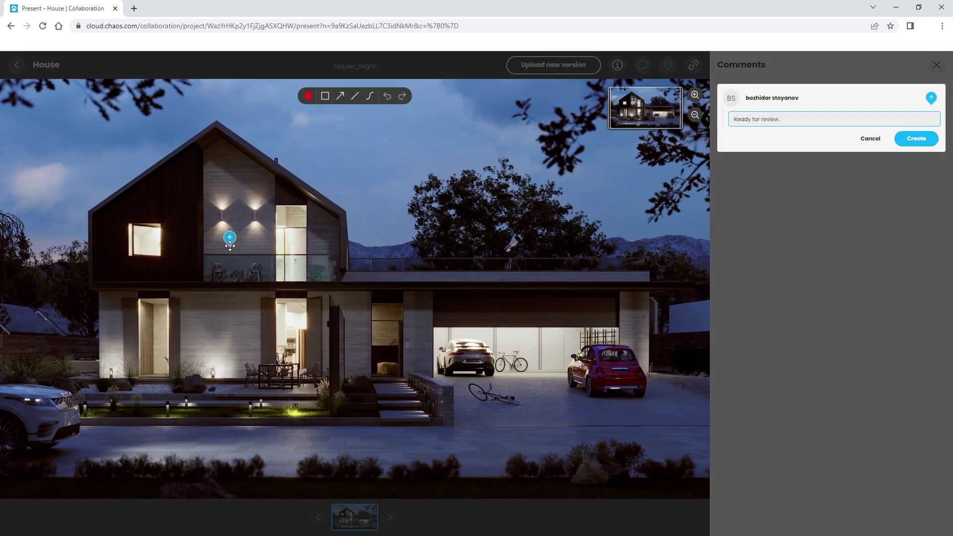
click(915, 138)
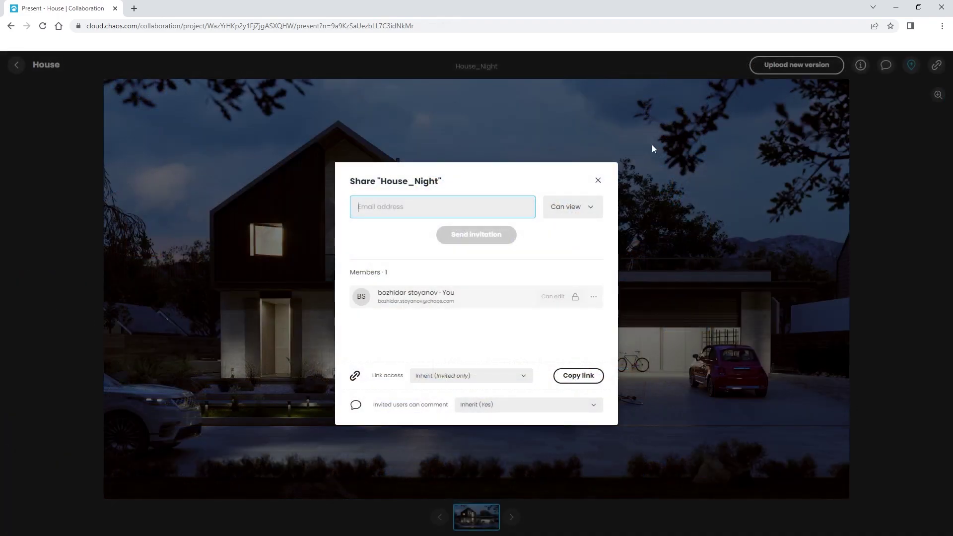
- Keep invitees at view-only access and copy the image's share link
click(589, 208)
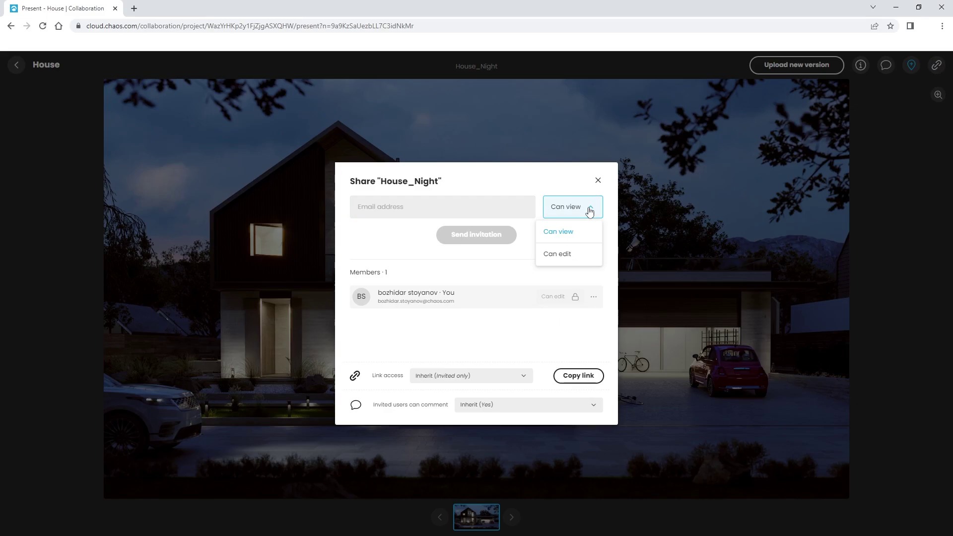
click(590, 209)
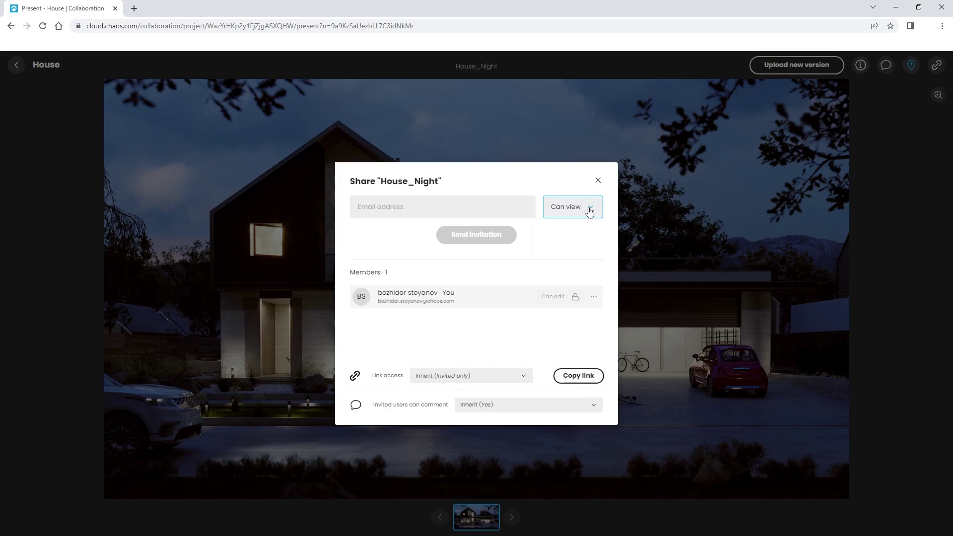
click(577, 380)
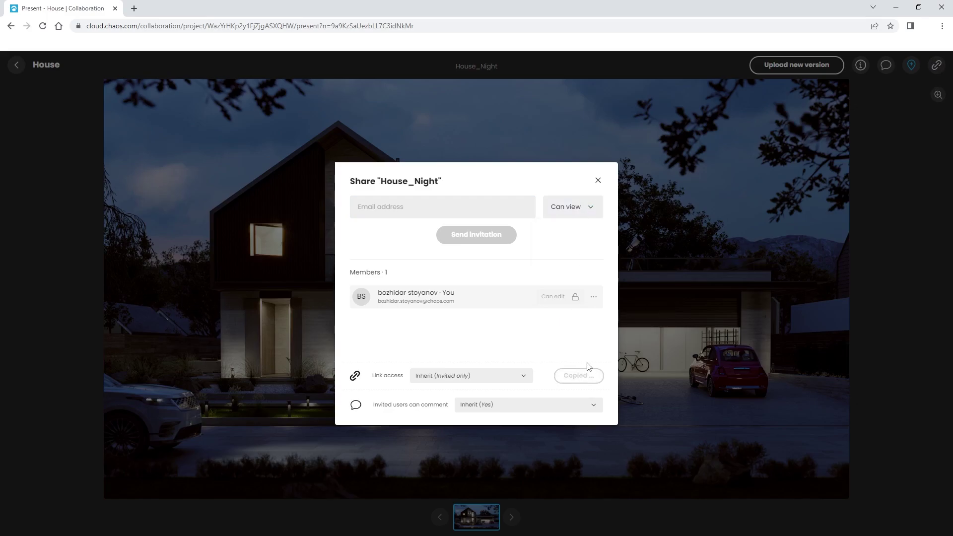